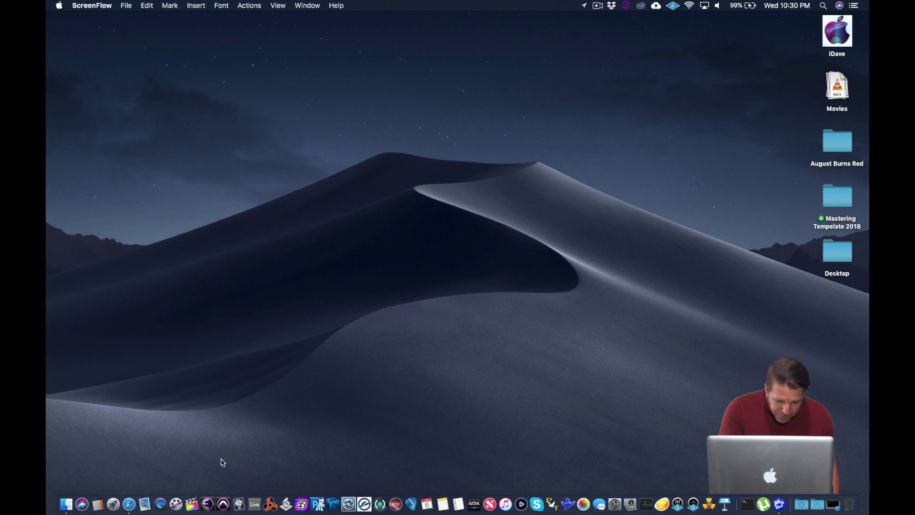
- Launch Pro Tools from its Dock icon
click(224, 504)
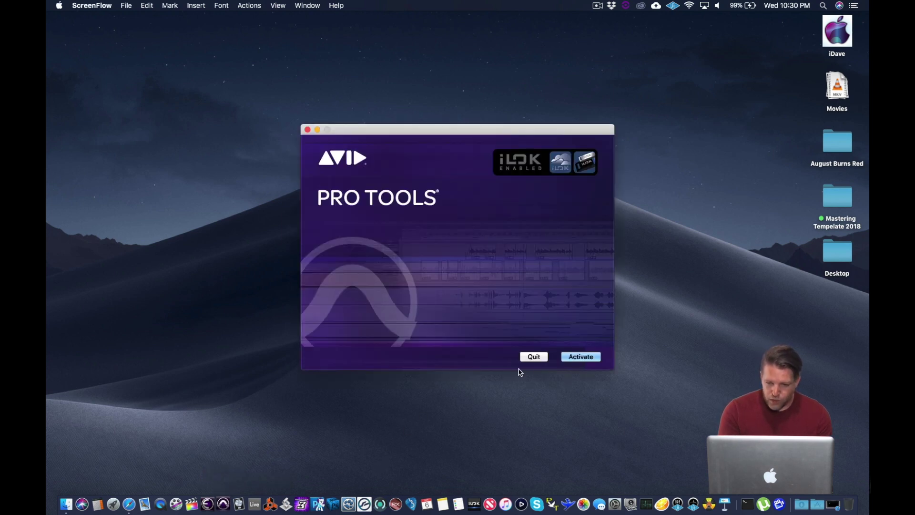
- Activate the licence, sign in with the saved licence account, and dismiss the microphone prompt
click(575, 357)
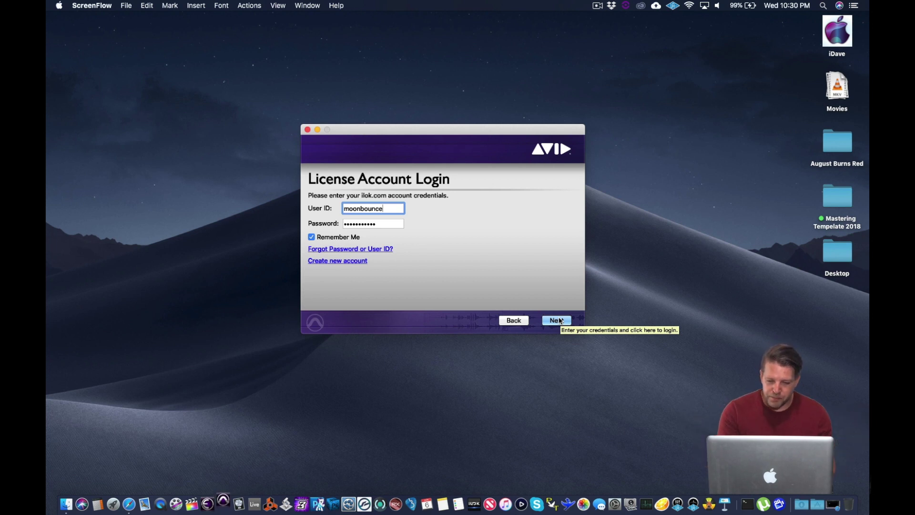
click(556, 320)
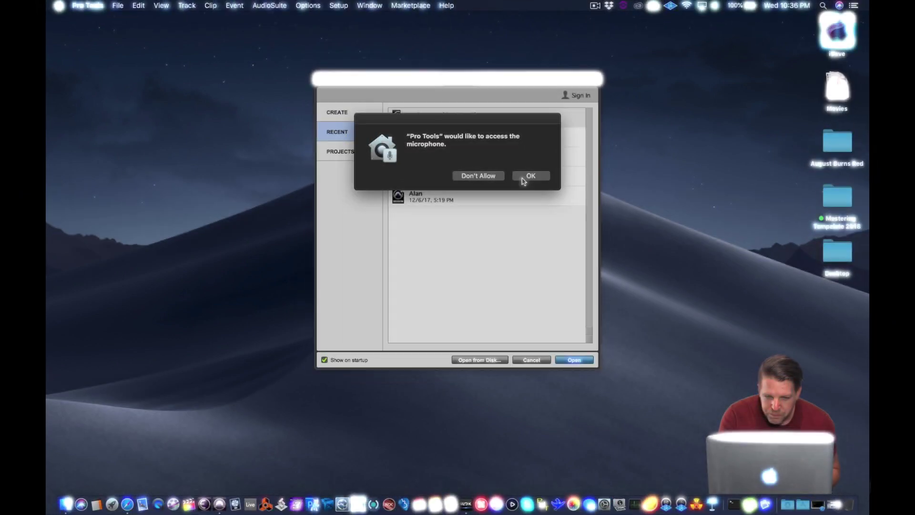
click(523, 180)
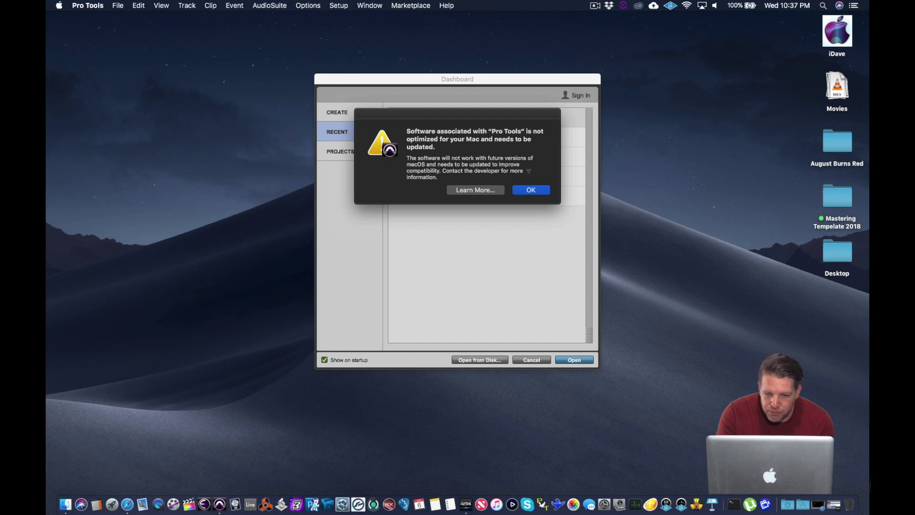
click(531, 190)
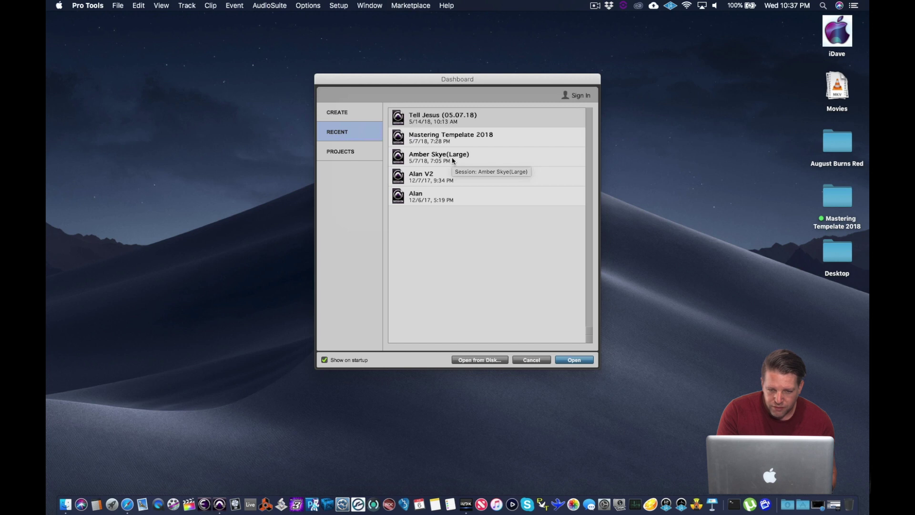
- Browse iDave to the He Leadeth Me (05.13.18) folder and open the He Leadeth Me (05.07.18) session file
click(497, 361)
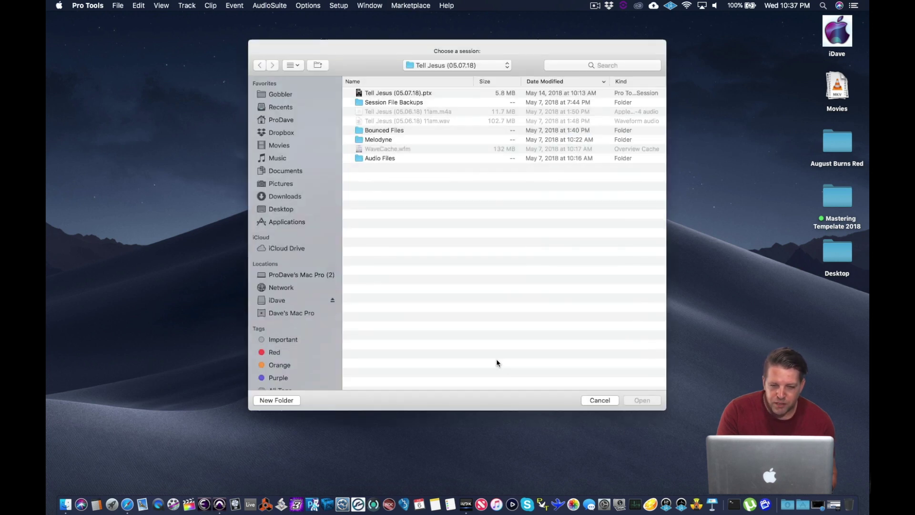
click(275, 299)
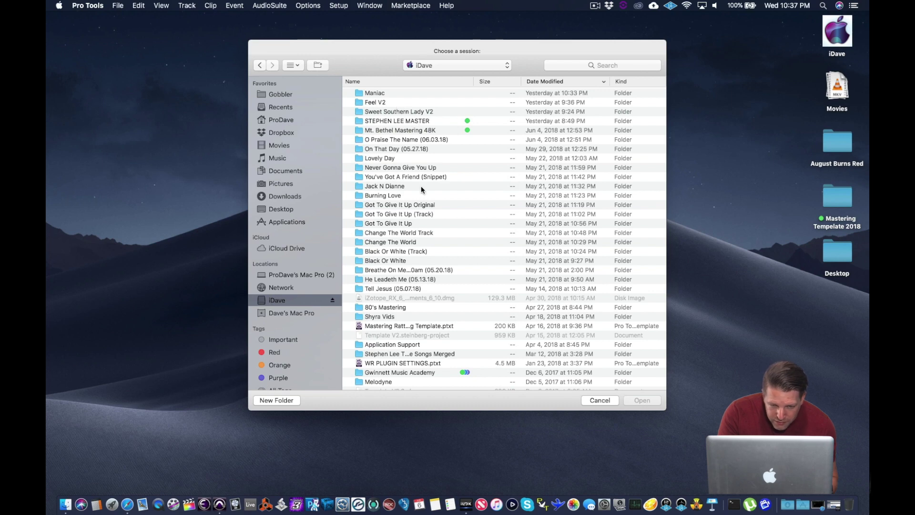
scroll(423, 222, down, 3)
scroll(423, 222, down, 2)
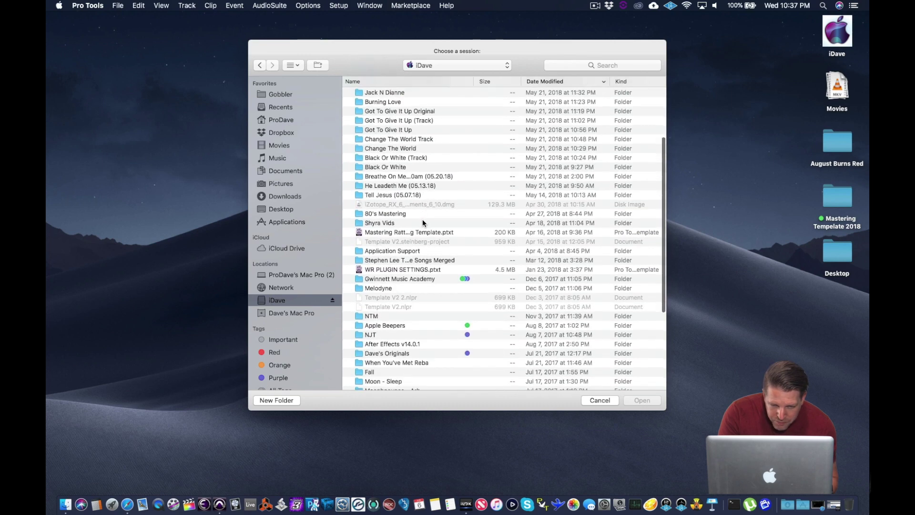
scroll(422, 219, down, 4)
scroll(422, 219, down, 5)
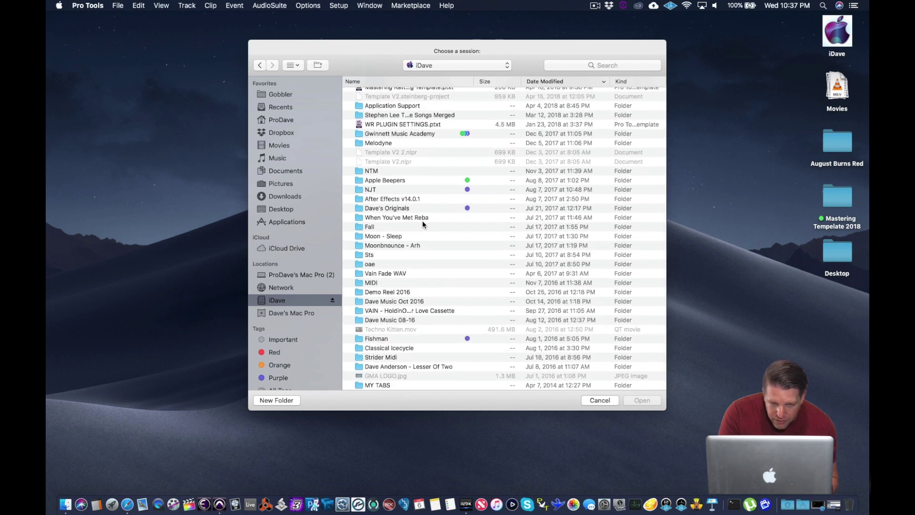
scroll(422, 222, up, 5)
scroll(422, 223, up, 5)
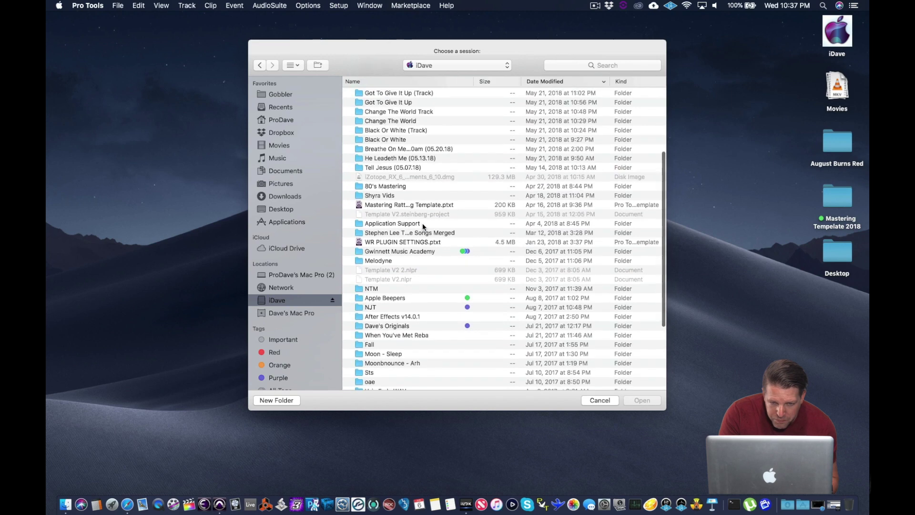
scroll(422, 223, up, 2)
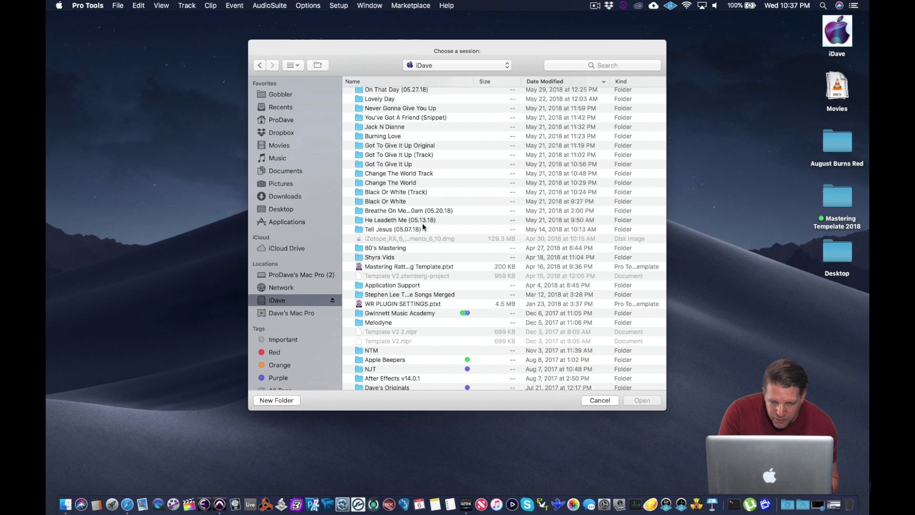
double_click(425, 220)
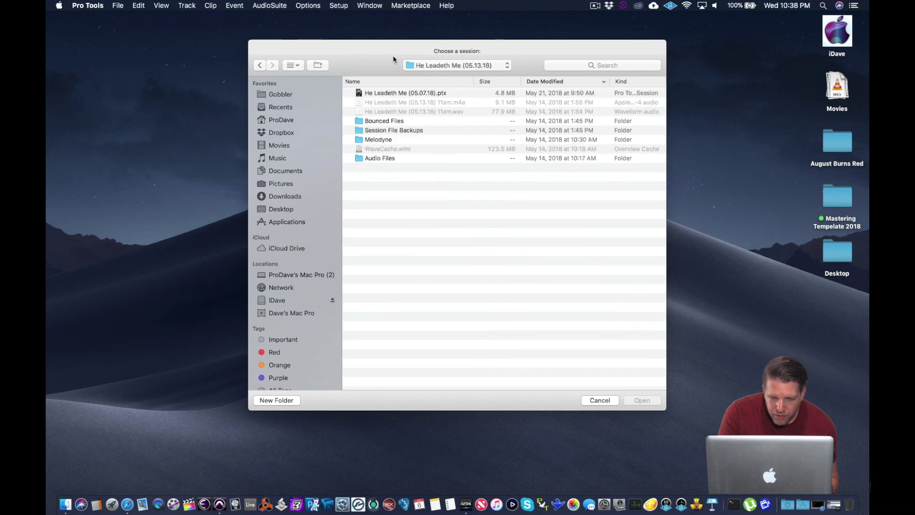
double_click(396, 92)
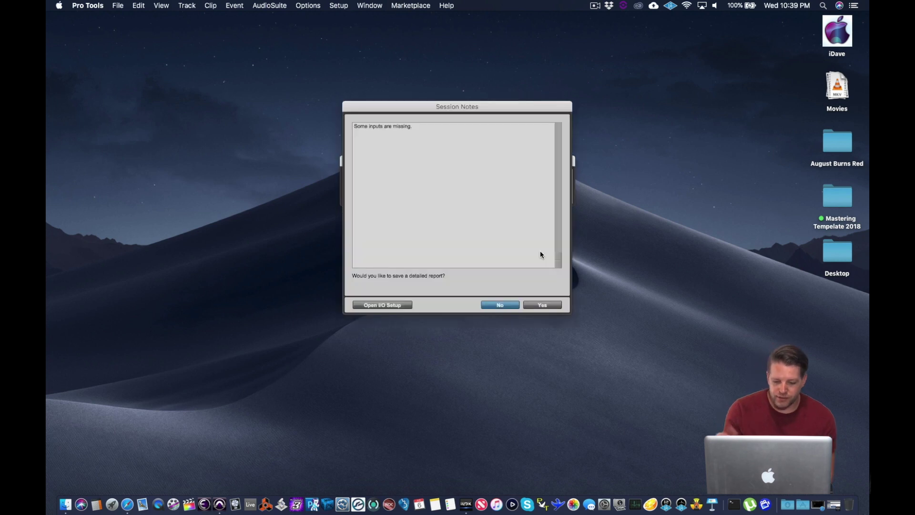
- Answer No to both the missing-inputs report and the Missing AAX Plug-ins dialog
click(508, 306)
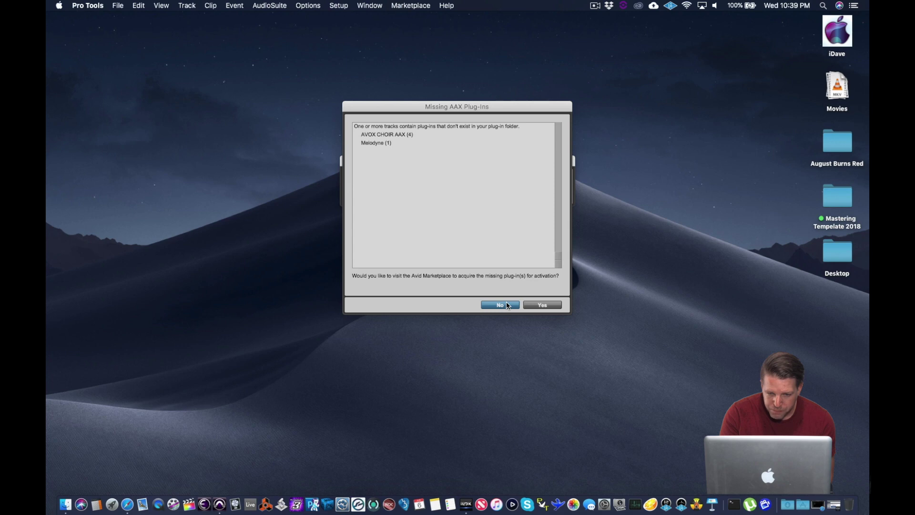
click(500, 305)
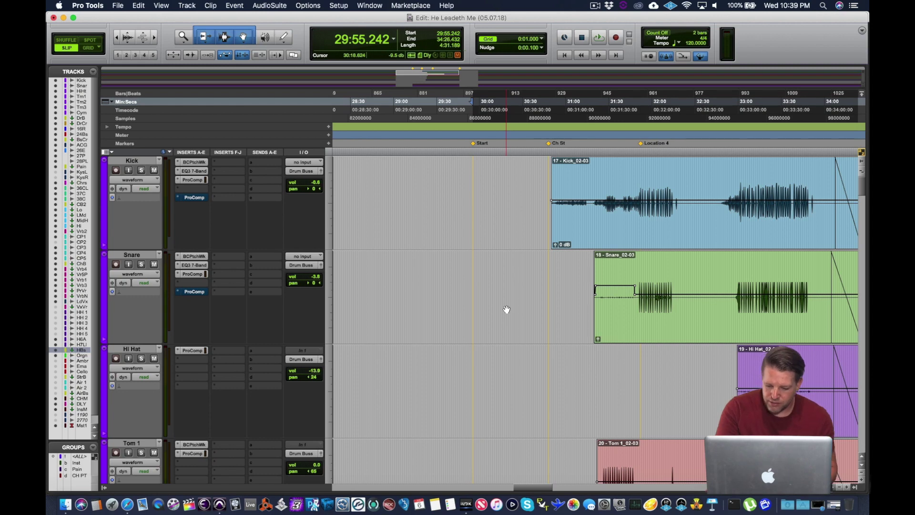
- Look through the channel strips in the Mix window, then return to the Edit window
key(super+equal)
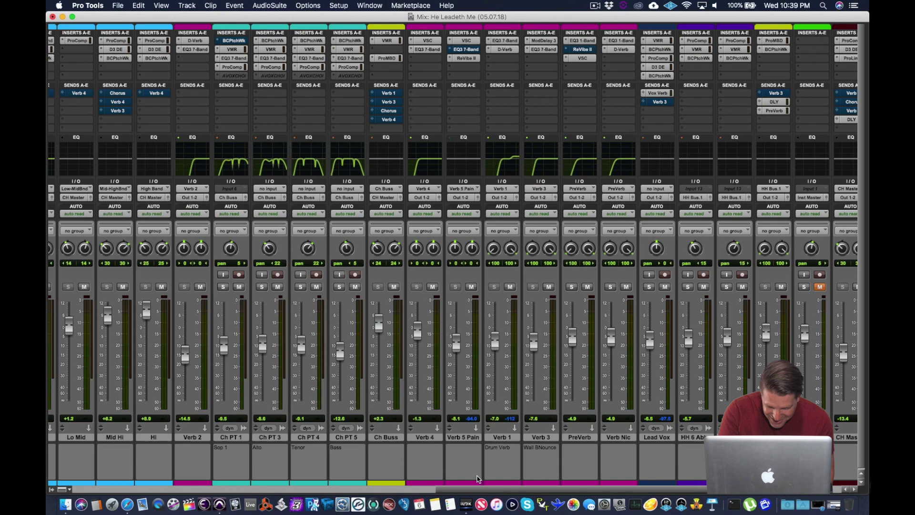
drag(492, 489, 578, 485)
scroll(616, 333, left, 10)
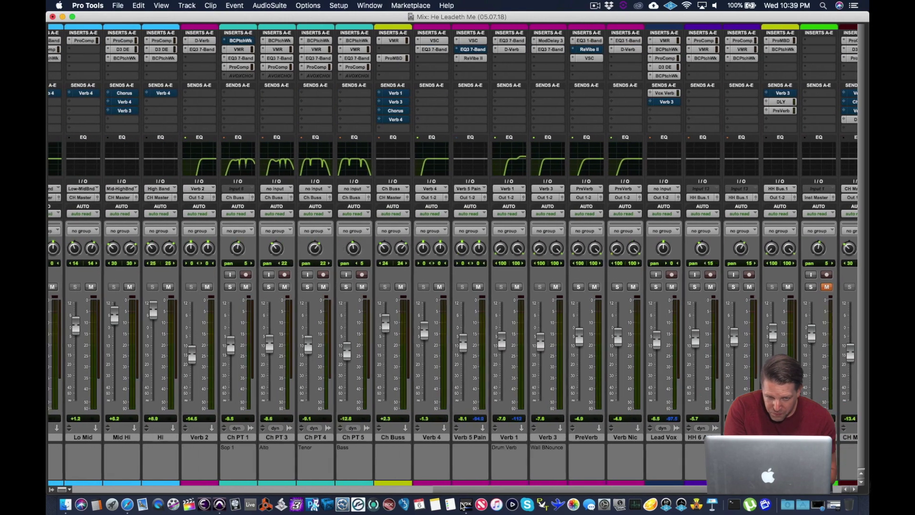
scroll(700, 318, left, 10)
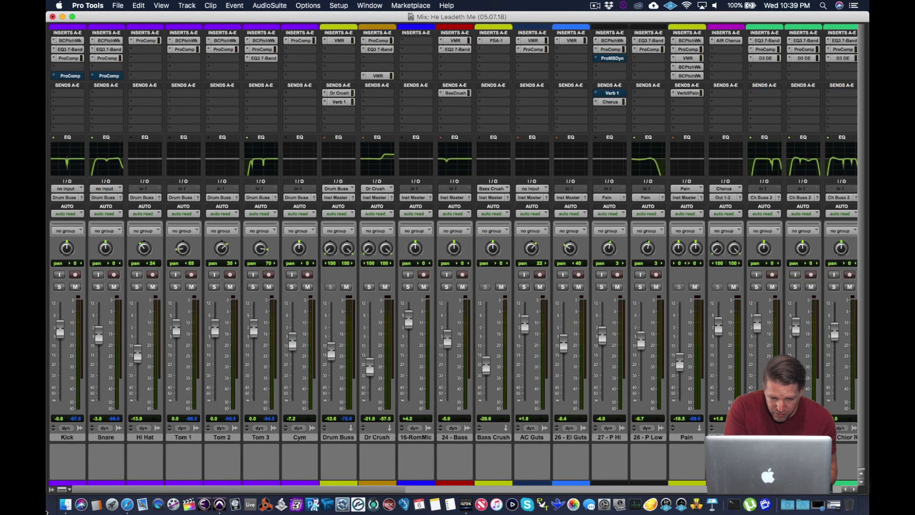
scroll(315, 473, right, 10)
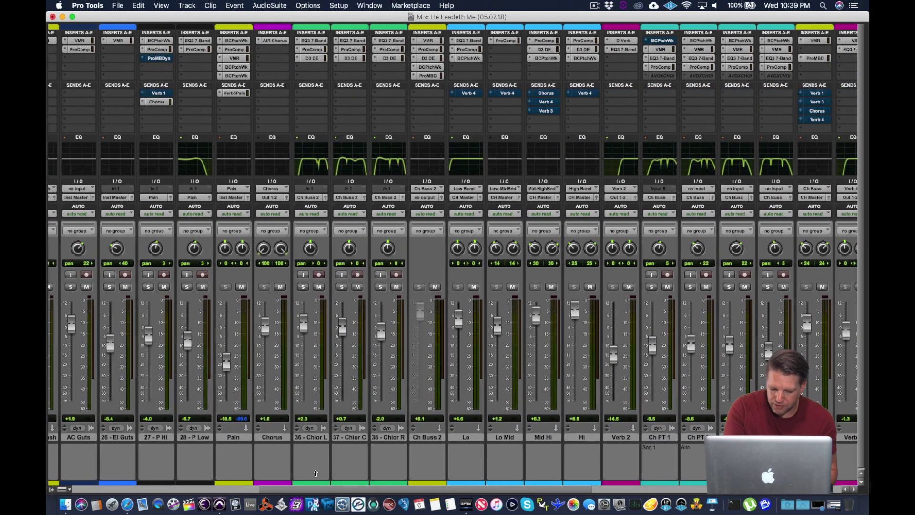
key(super+equal)
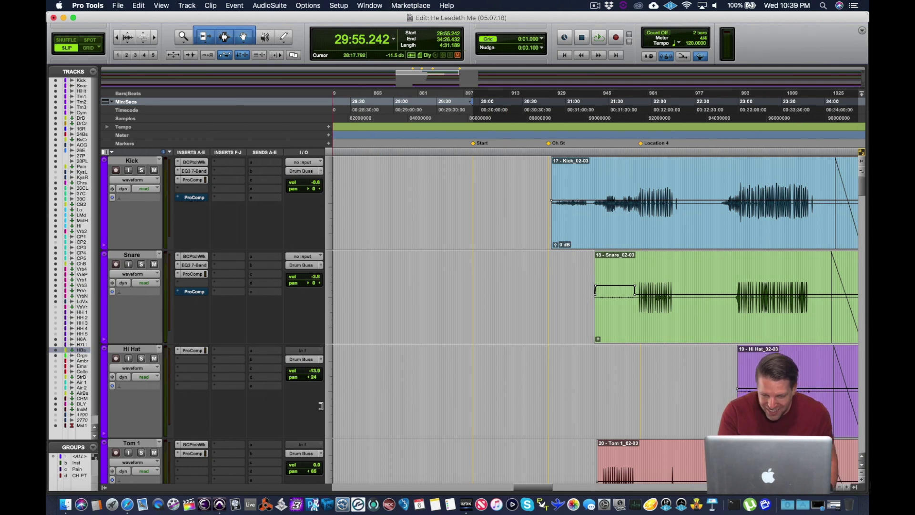
- Set the playback start at 29:55.413 on the Kick track and briefly play from there
click(472, 165)
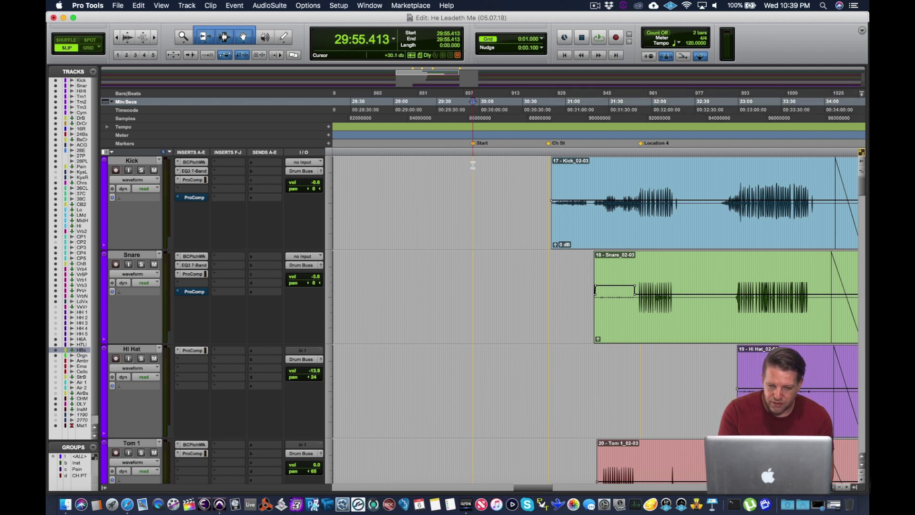
key(space)
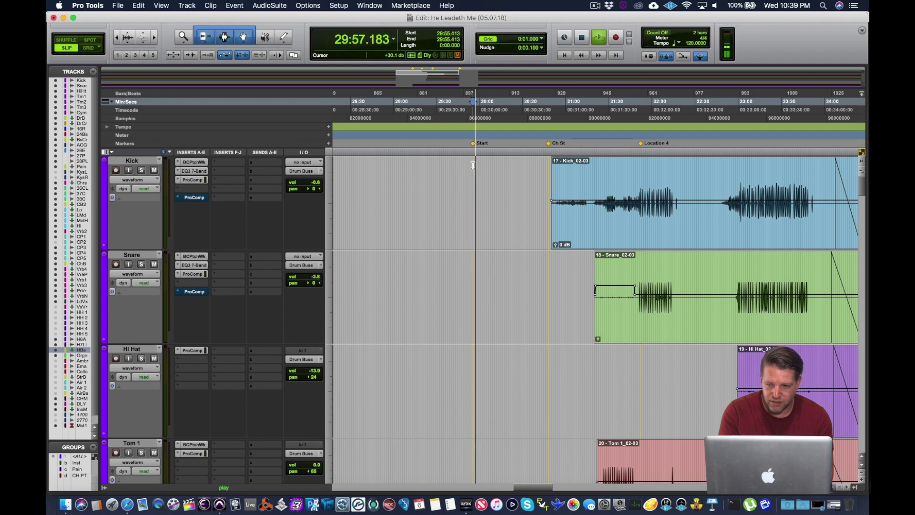
key(space)
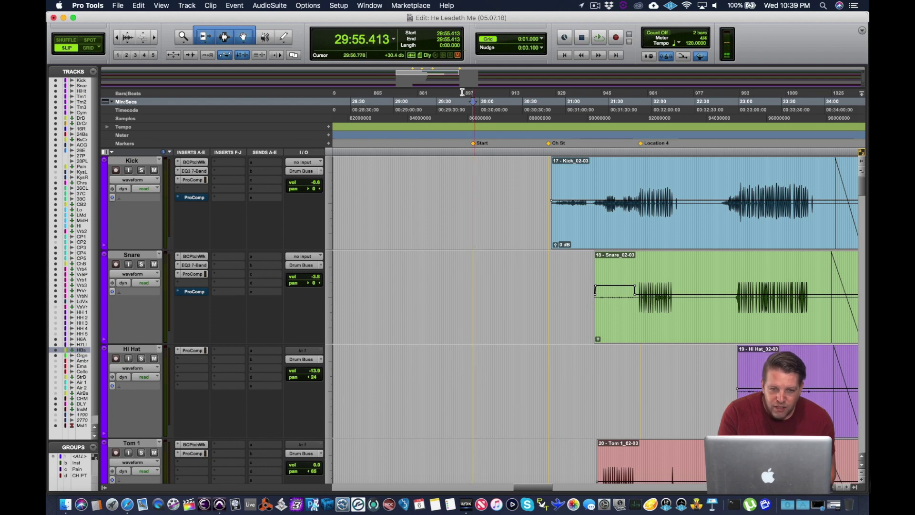
- Confirm the Playback Engine settings with the 1024-sample buffer
click(339, 5)
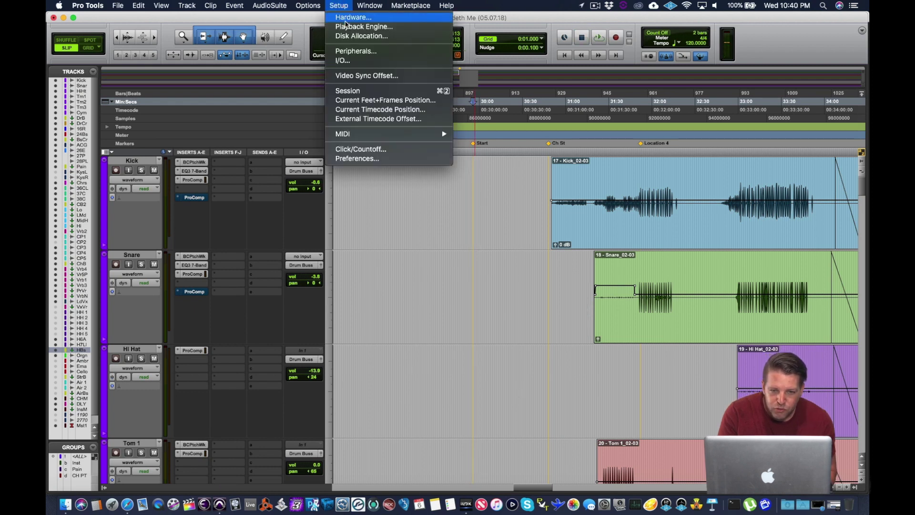
click(348, 28)
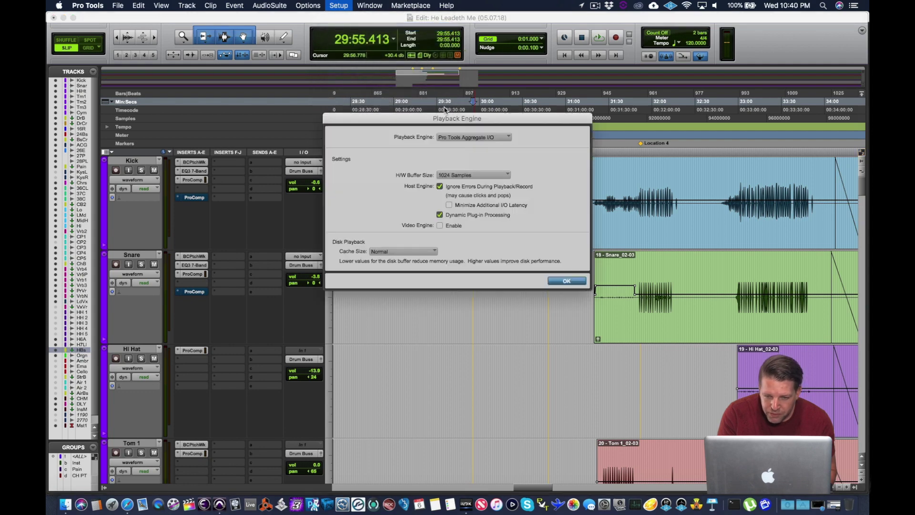
click(566, 281)
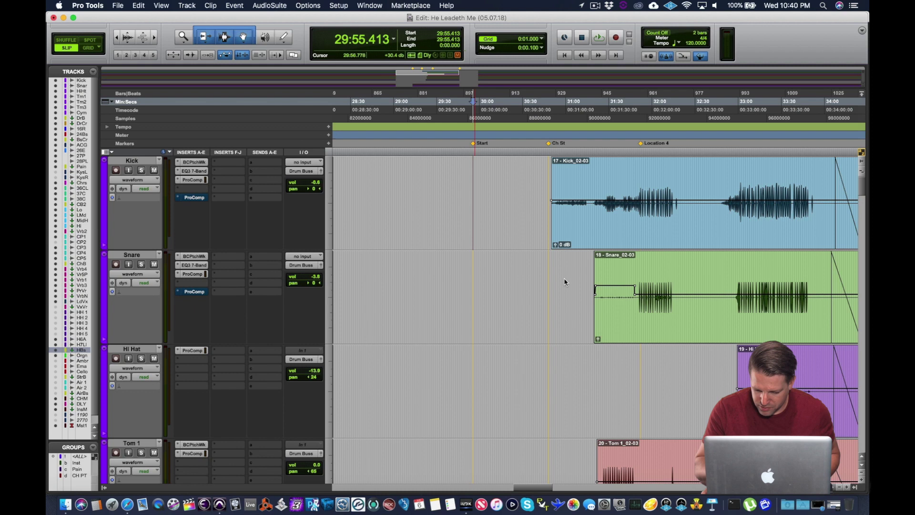
- Raise the volume and play the session, scrolling down to the Pain and Chorus tracks
key(XF86AudioRaiseVolume)
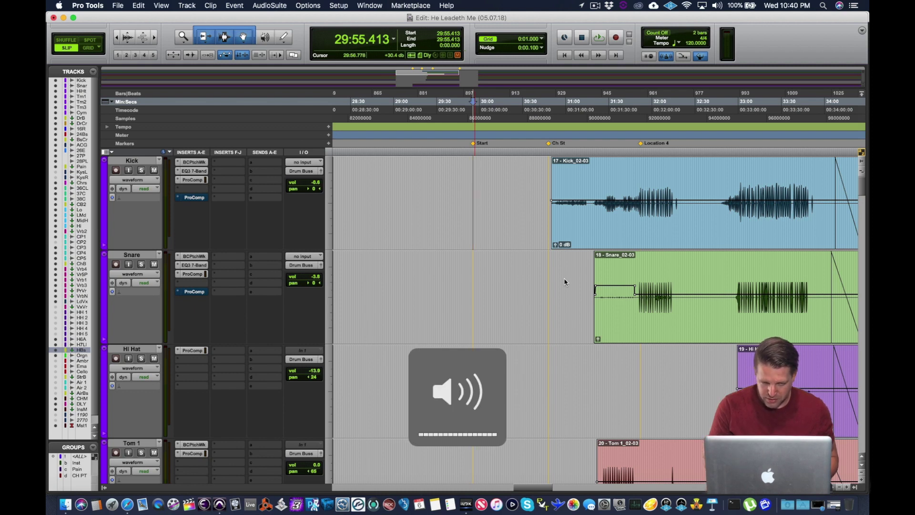
key(space)
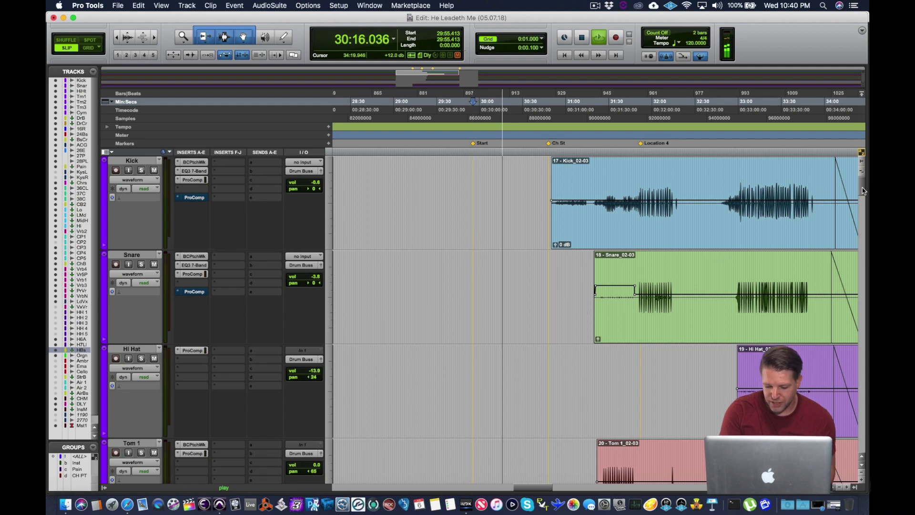
drag(862, 191, 866, 264)
key(space)
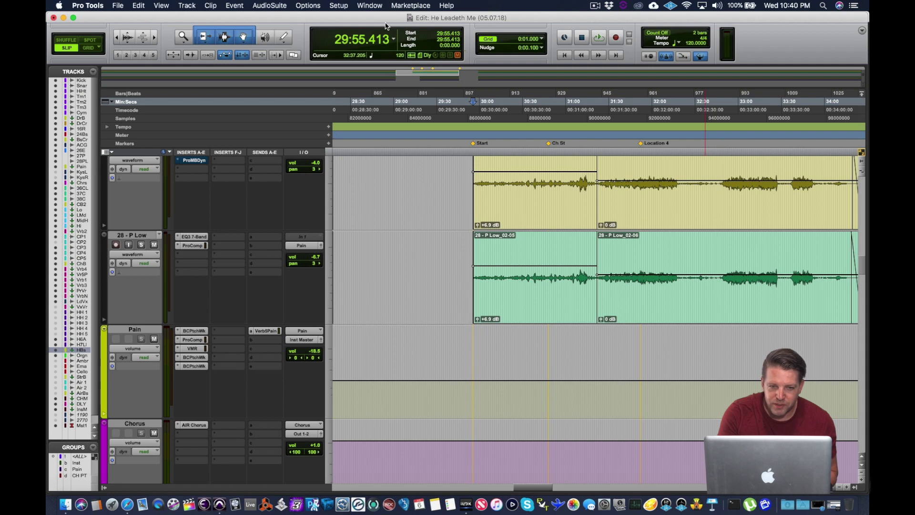
click(342, 7)
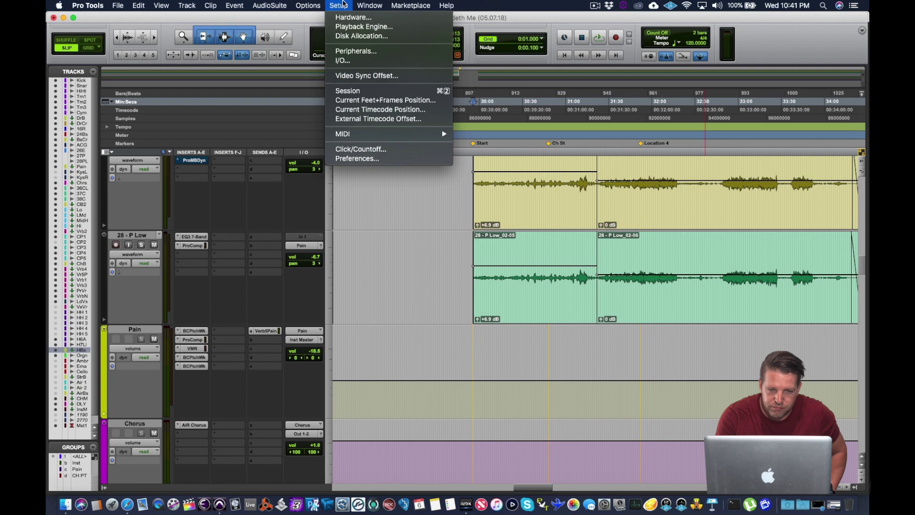
- Show the System Usage window and briefly play the session
mouse_move(365, 2)
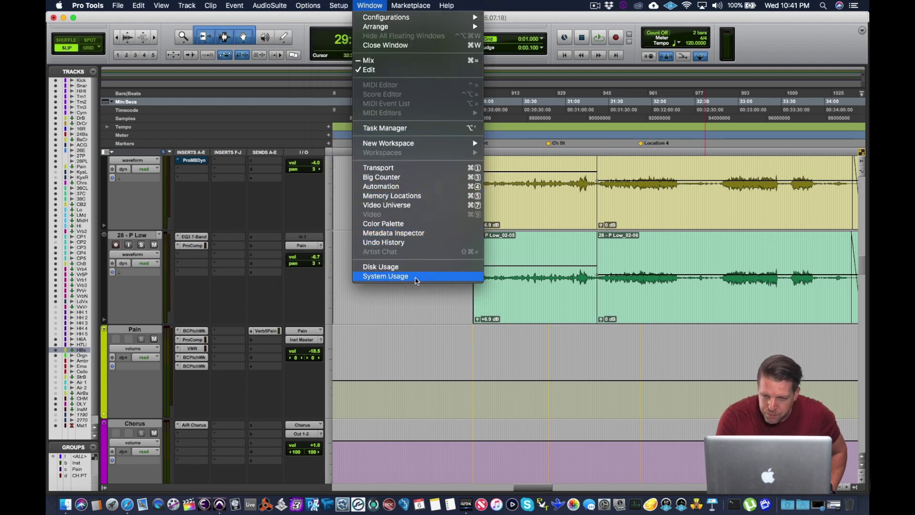
click(416, 280)
key(space)
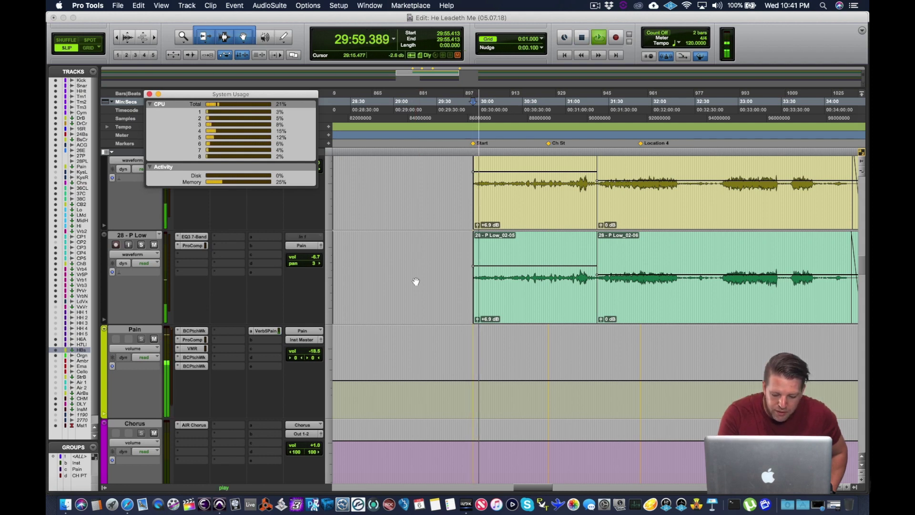
key(space)
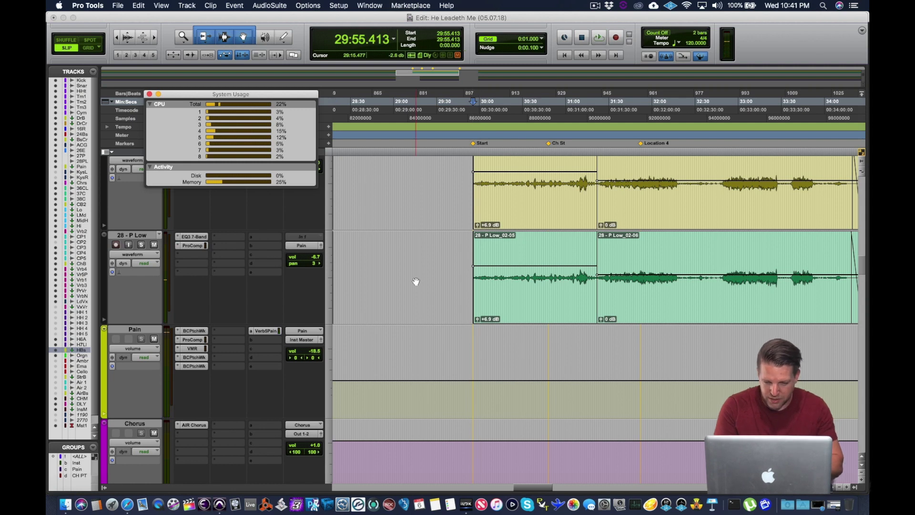
- Request 200 new stereo audio tracks and accept the 89-track maximum to create them
key(super+shift+n)
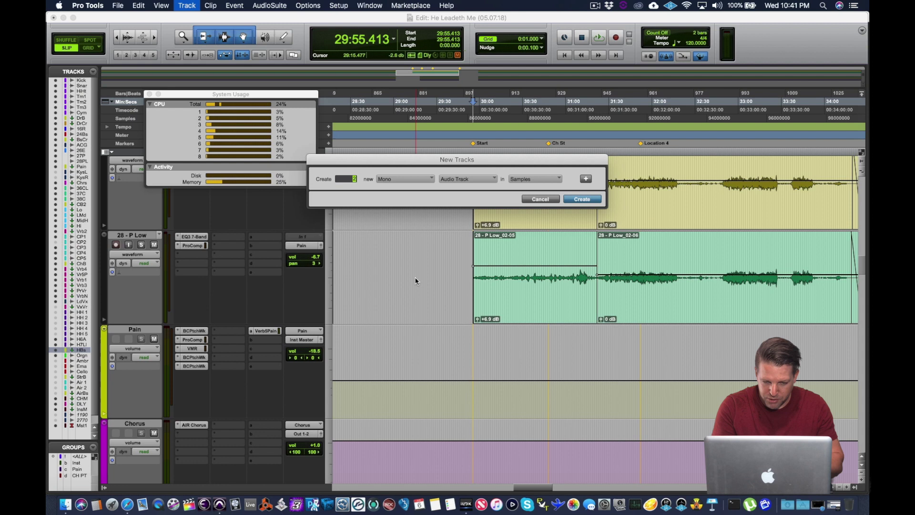
text(200)
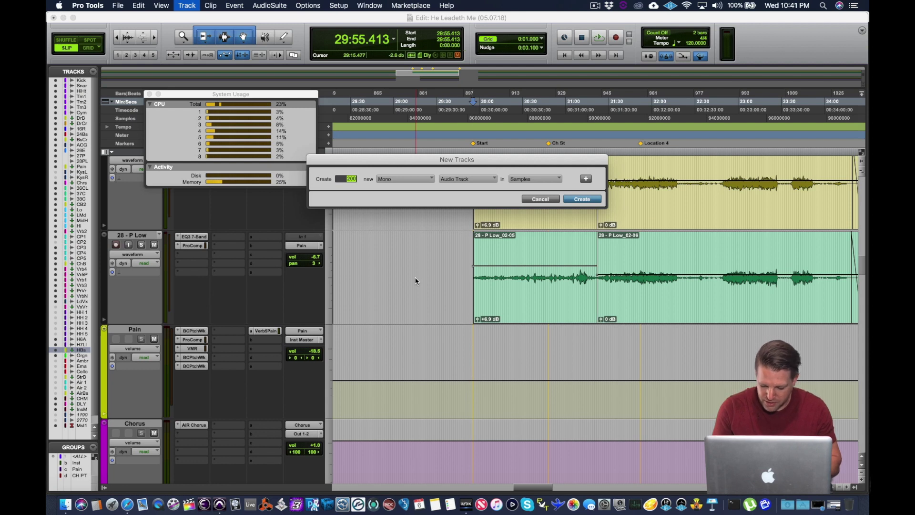
key(super+Down)
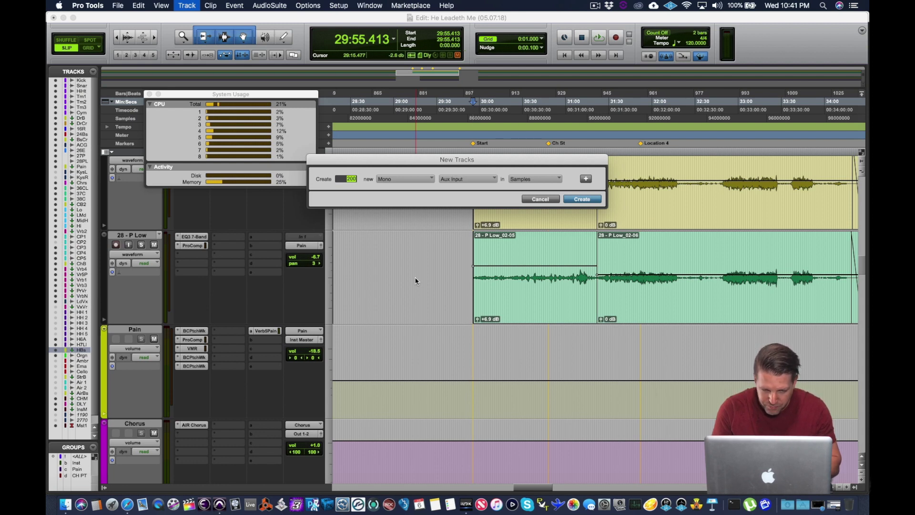
key(super+Up)
key(super+Right)
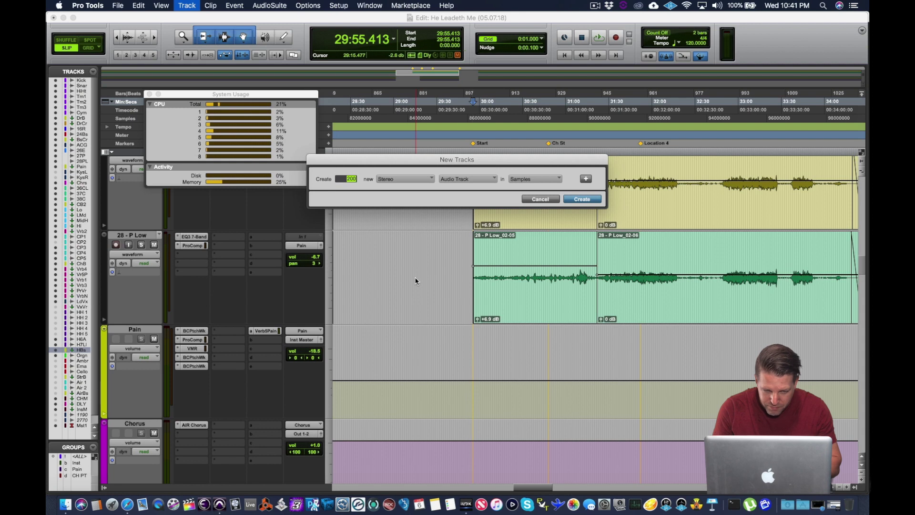
key(Return)
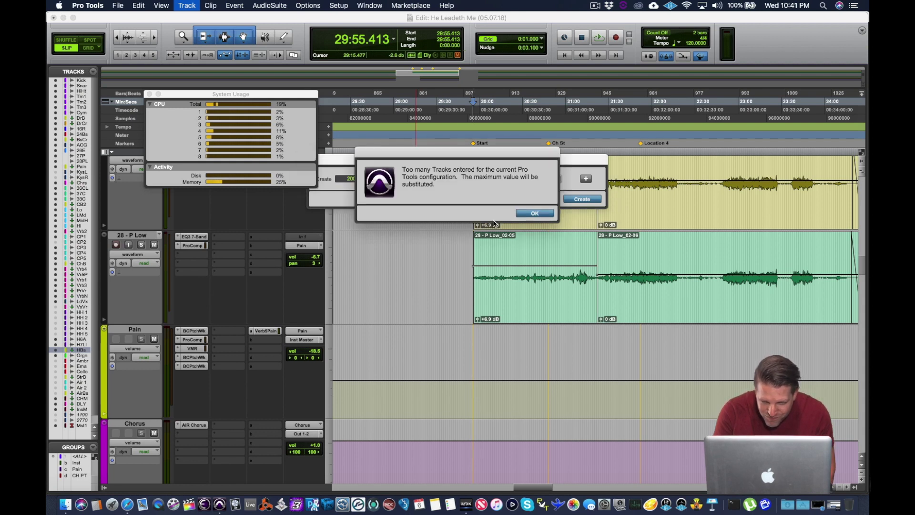
click(527, 211)
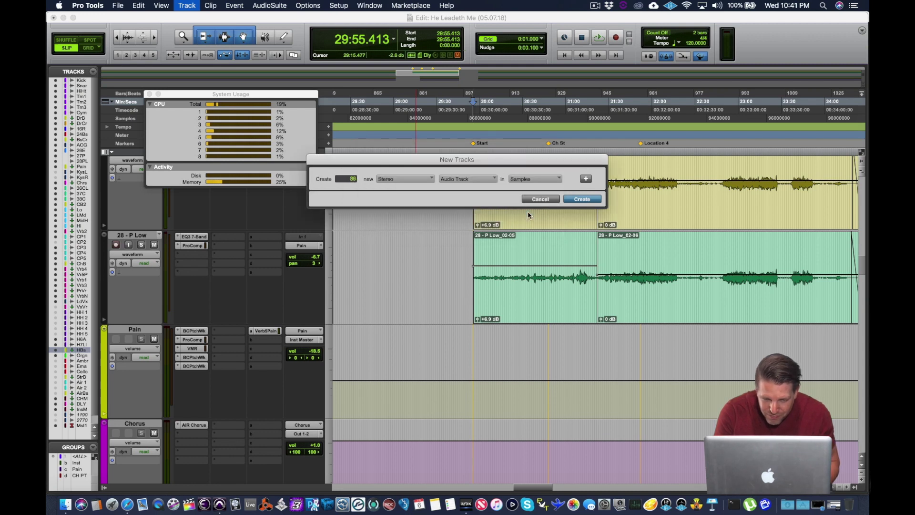
click(574, 199)
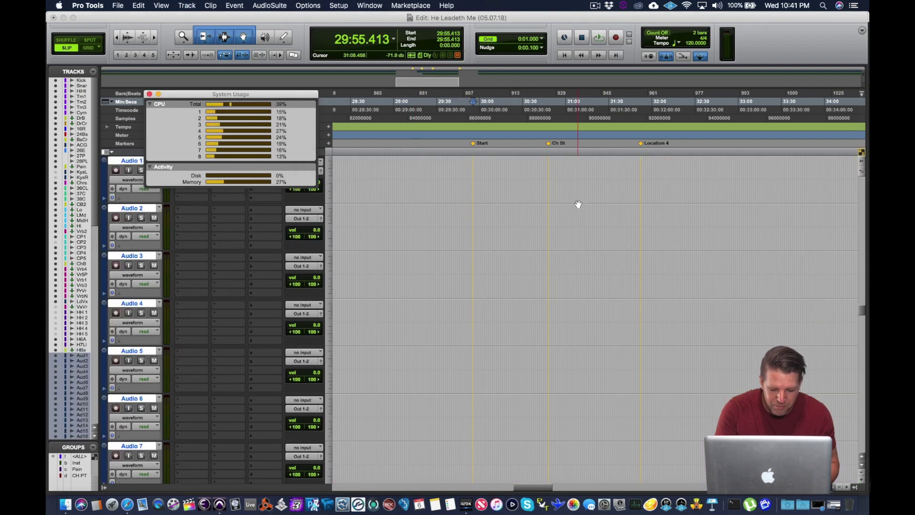
- Play the session with the new tracks and move the System Usage window aside
key(space)
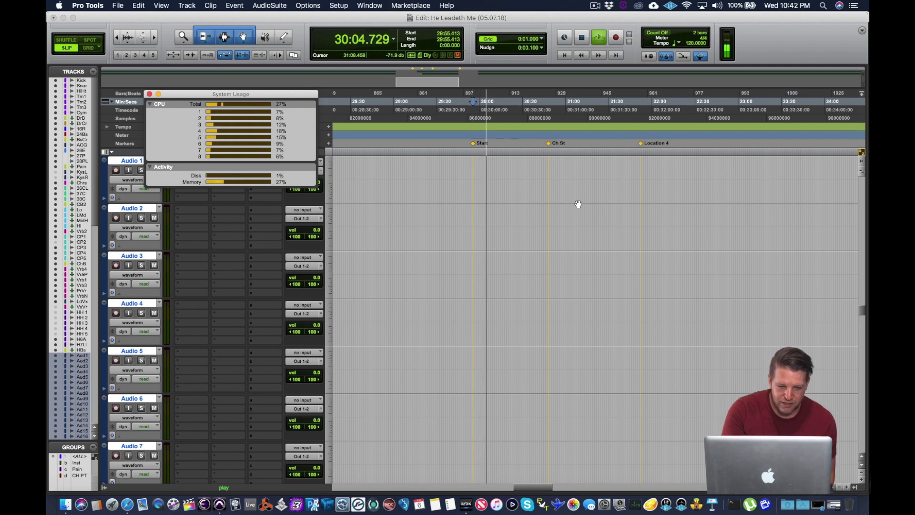
key(space)
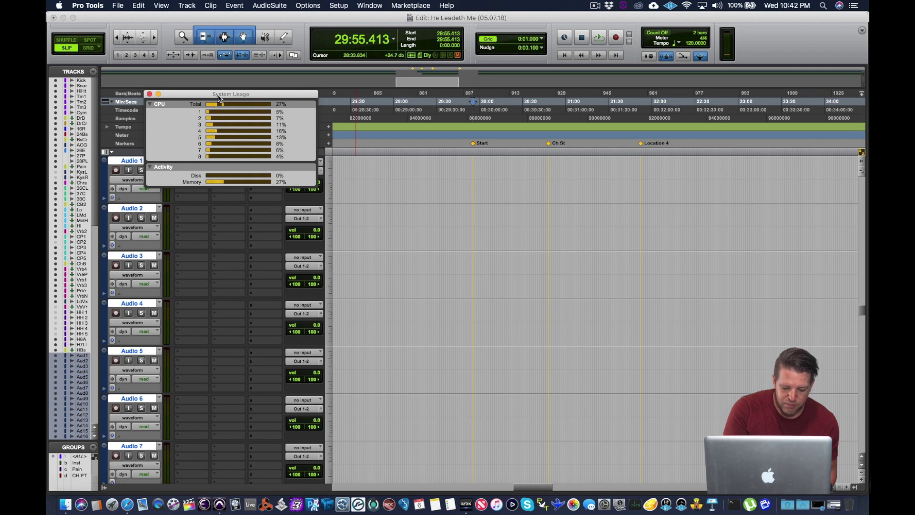
drag(218, 98, 752, 34)
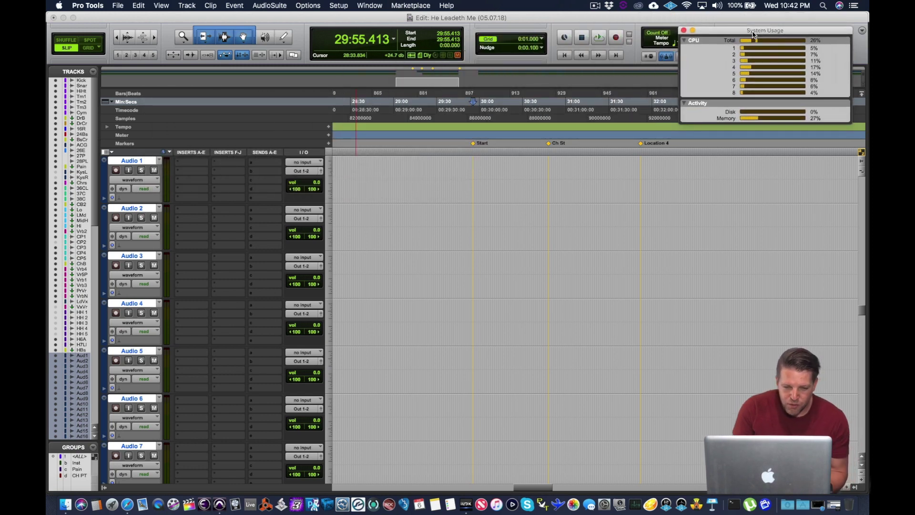
- Insert Blue Cat's PatchWork on Audio 1's first insert slot
click(194, 165)
mouse_move(224, 182)
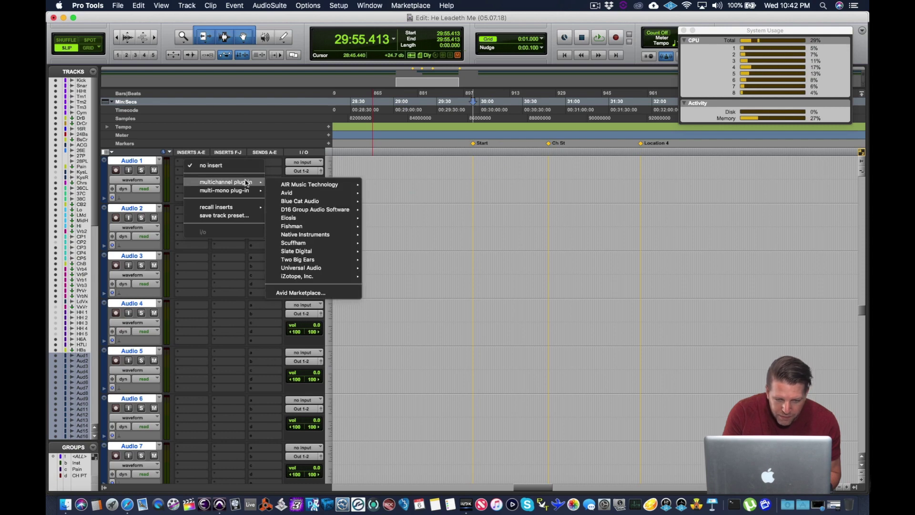
mouse_move(311, 202)
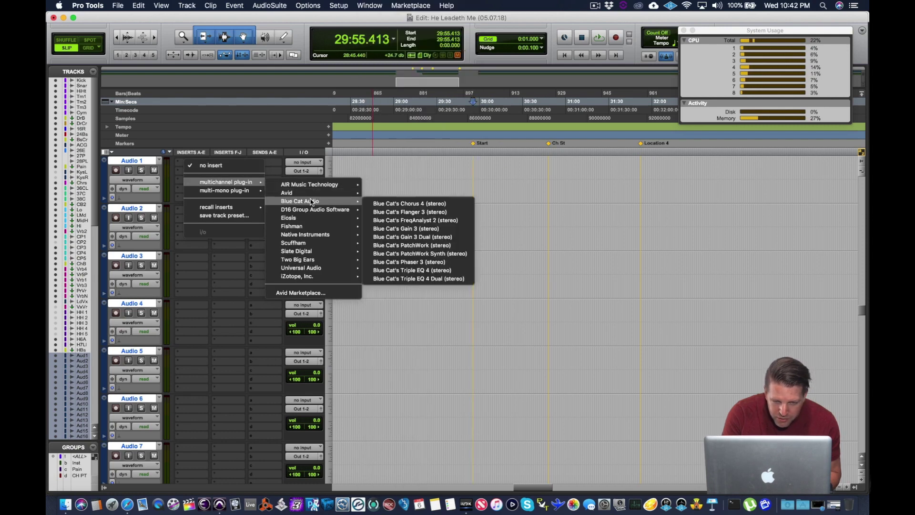
click(413, 246)
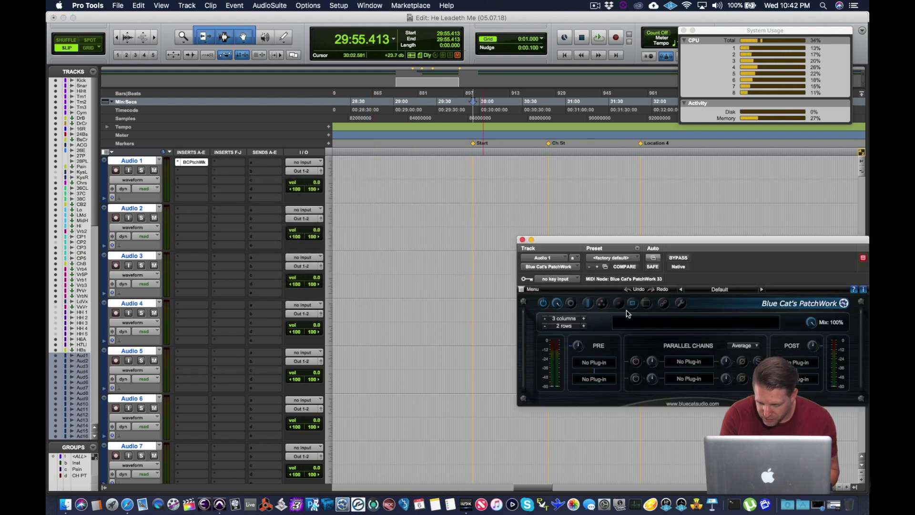
- Choose Load AU on the first parallel chain slot in PatchWork
click(635, 361)
click(683, 363)
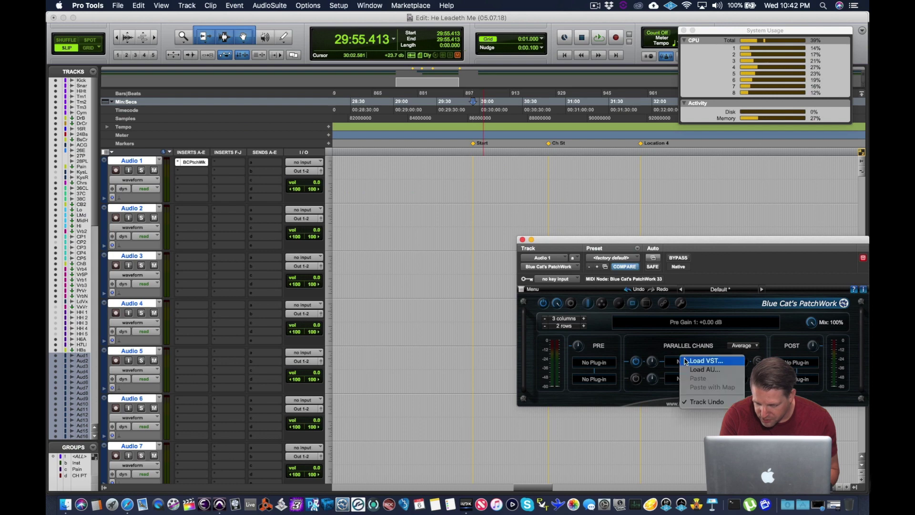
click(688, 369)
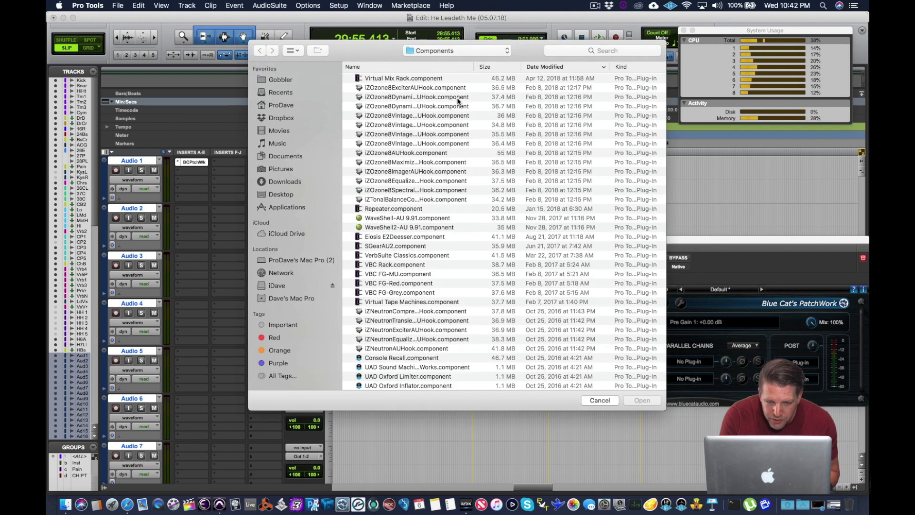
- Load iZOzone8AUHook.component into the parallel chain and reposition the Ozone 8 window
click(448, 152)
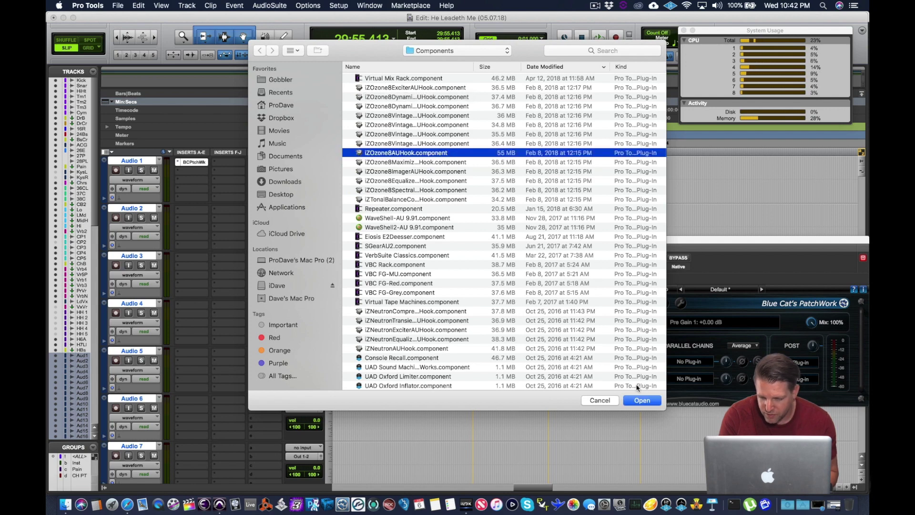
click(644, 400)
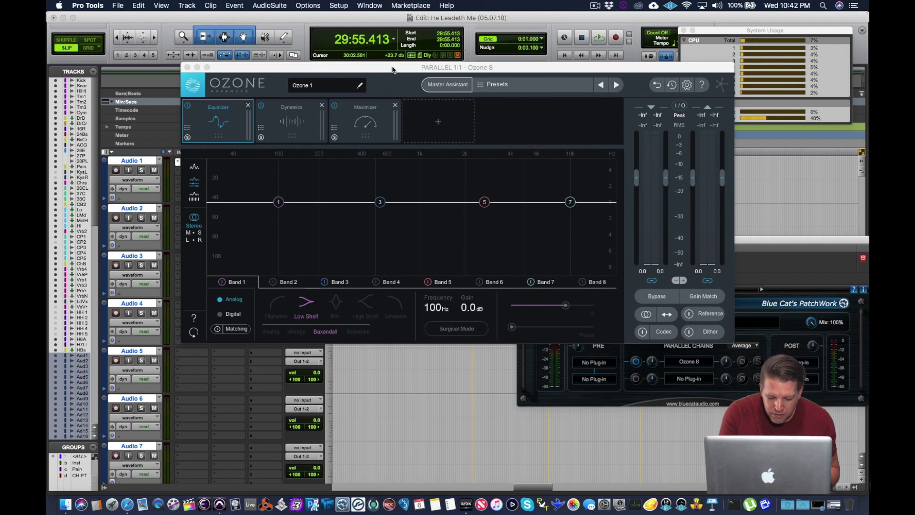
drag(392, 67, 427, 111)
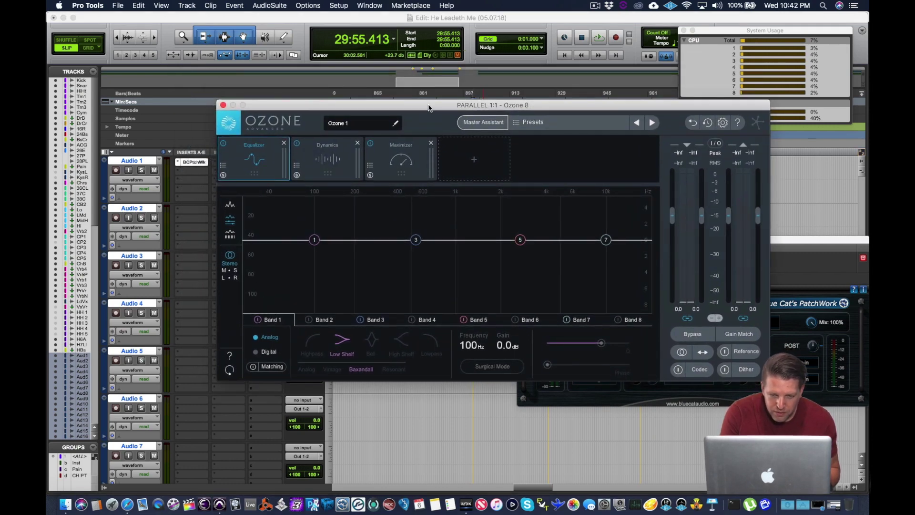
- Load Ozone 8's All Forward preset from All-Purpose Mastering and briefly audition it
click(532, 123)
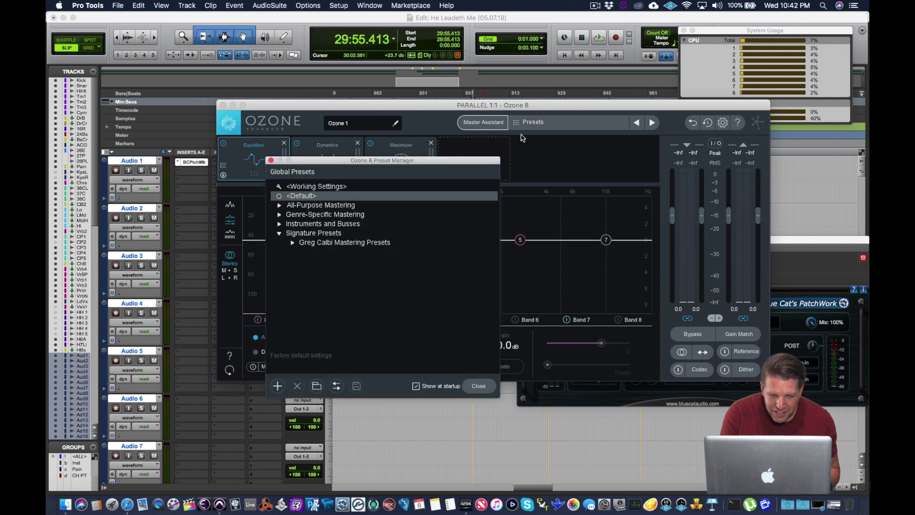
click(375, 207)
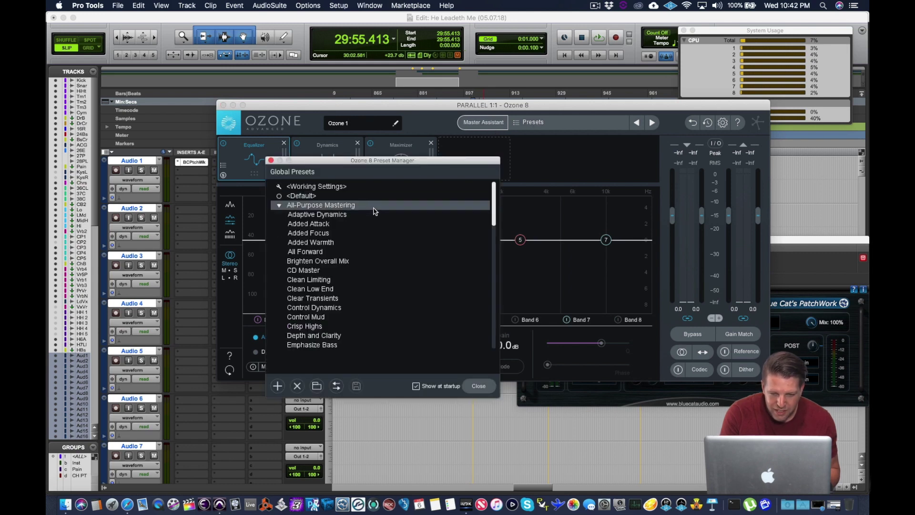
double_click(366, 232)
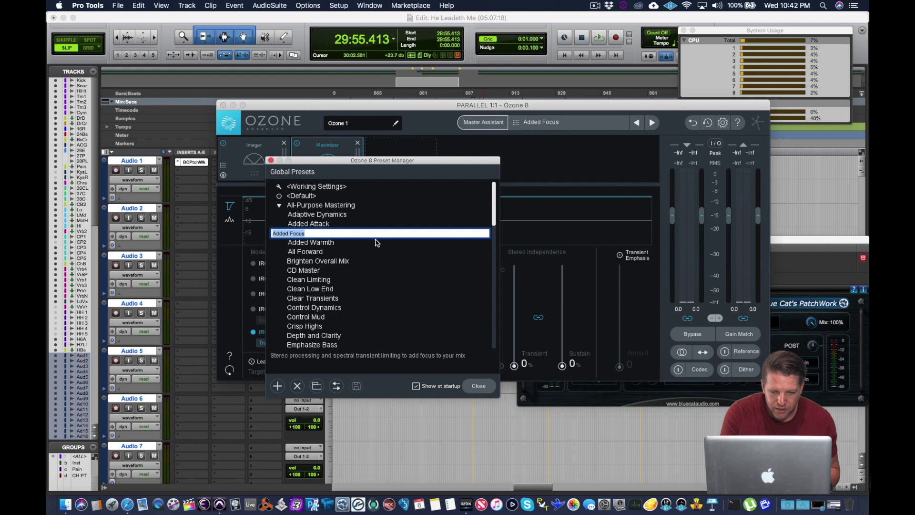
click(378, 252)
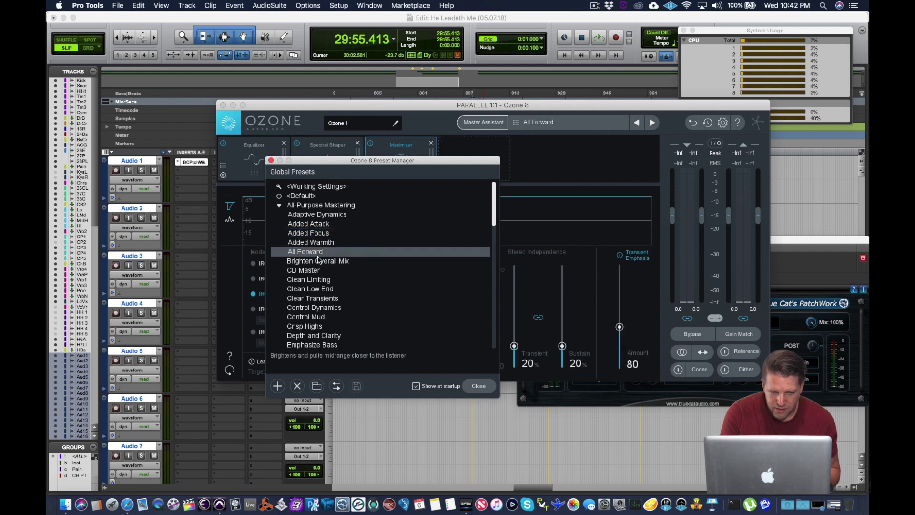
click(271, 161)
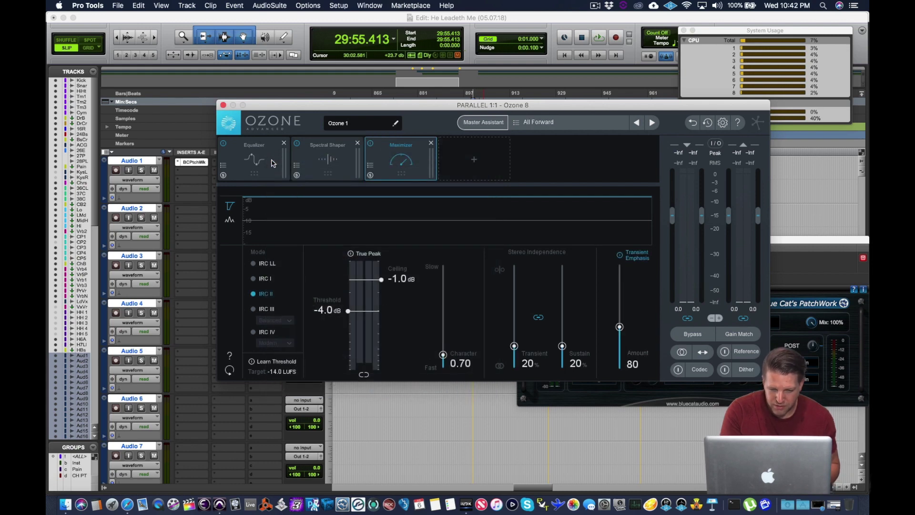
key(space)
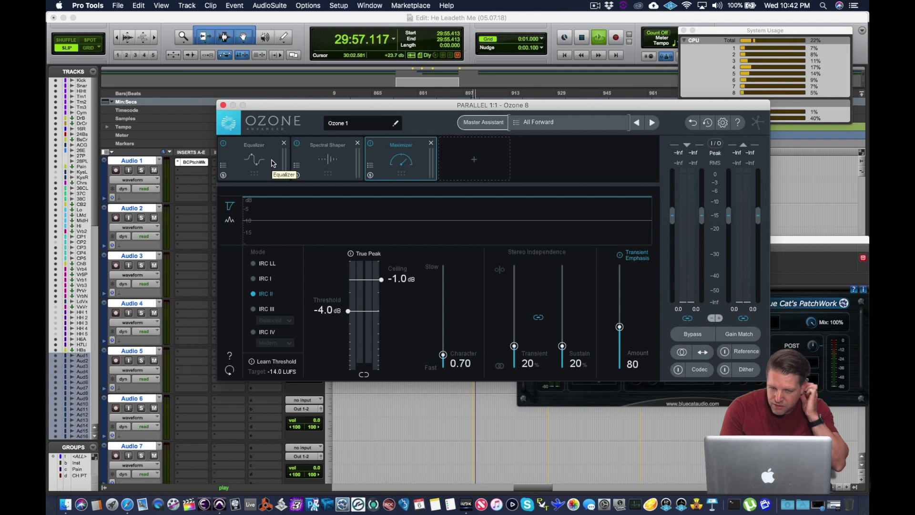
key(space)
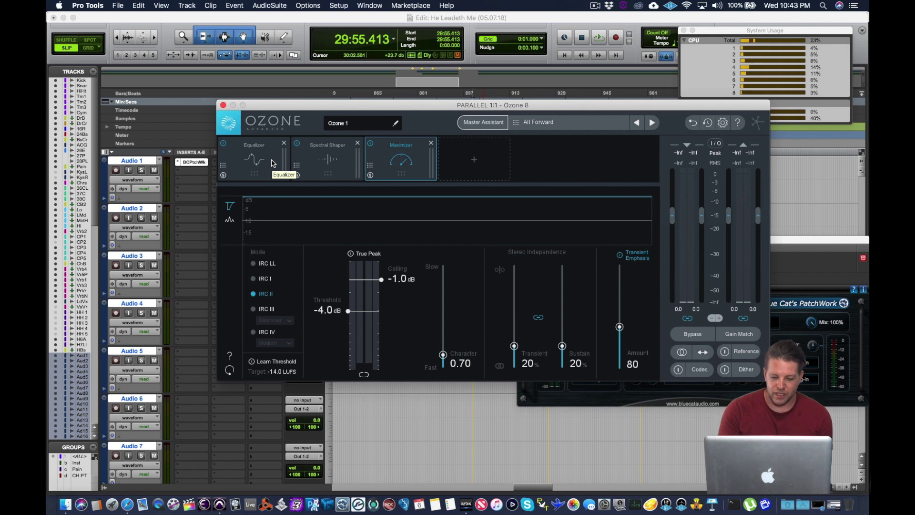
- Close the Ozone 8 editor and scroll down the Edit window to Audio 81–87
click(222, 105)
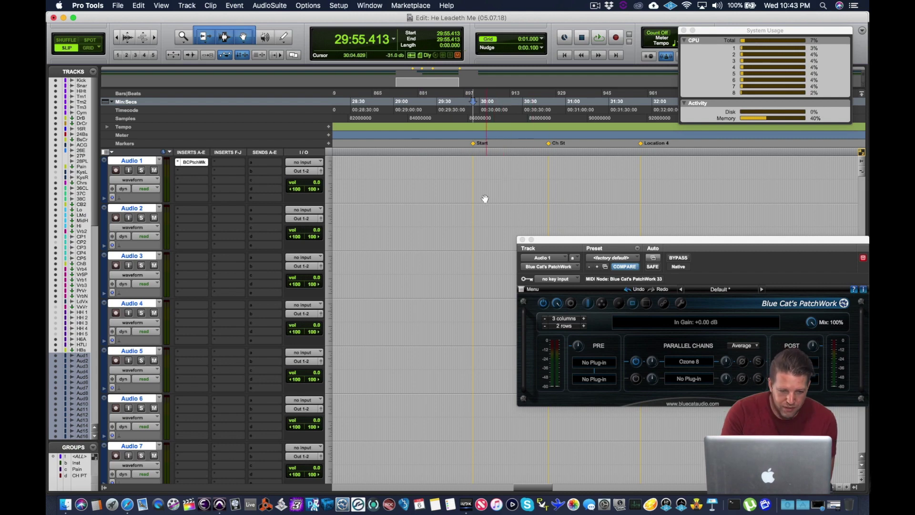
scroll(233, 275, down, 10)
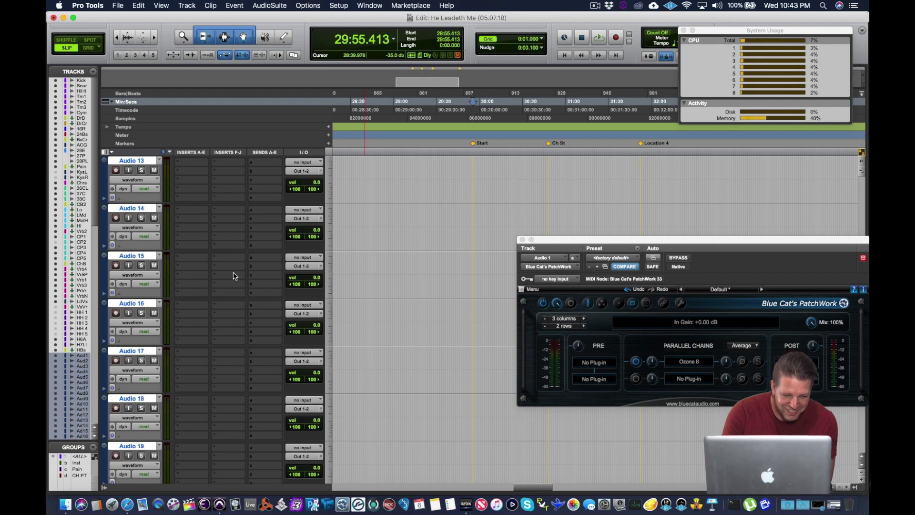
scroll(233, 276, down, 10)
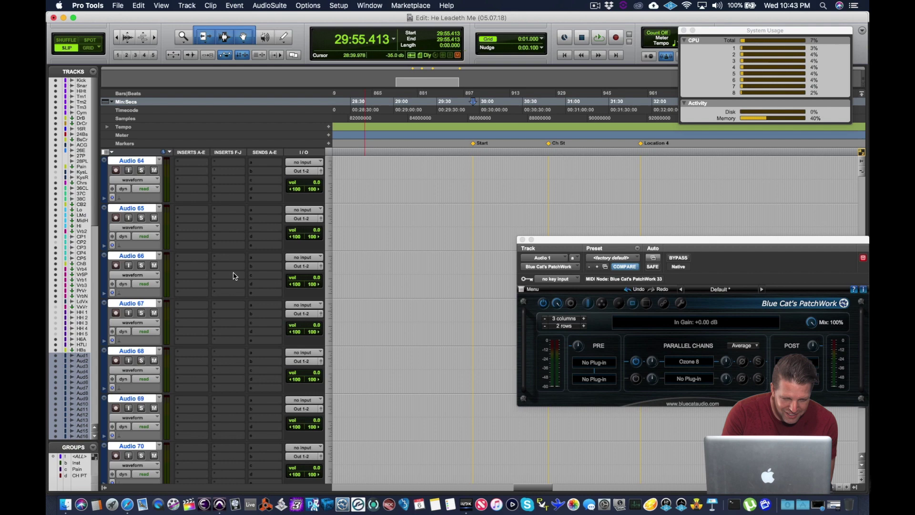
scroll(233, 276, down, 10)
scroll(233, 276, down, 2)
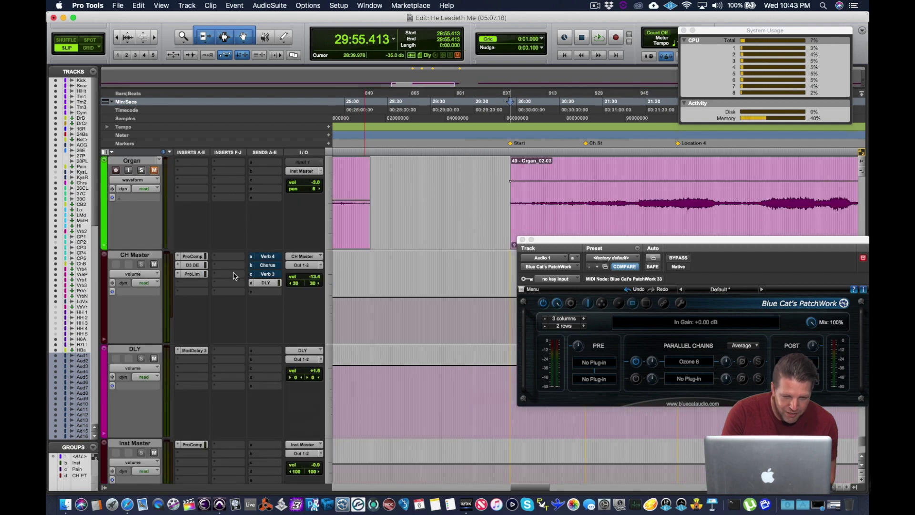
scroll(233, 276, up, 10)
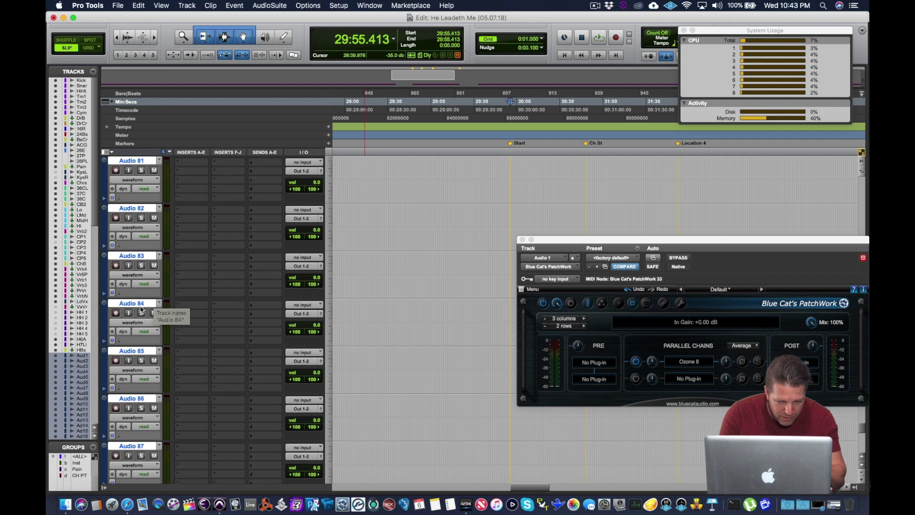
- After clearing the record-enable error, set all audio track inputs to Bus 9-10 and arm them
alt+click(116, 313)
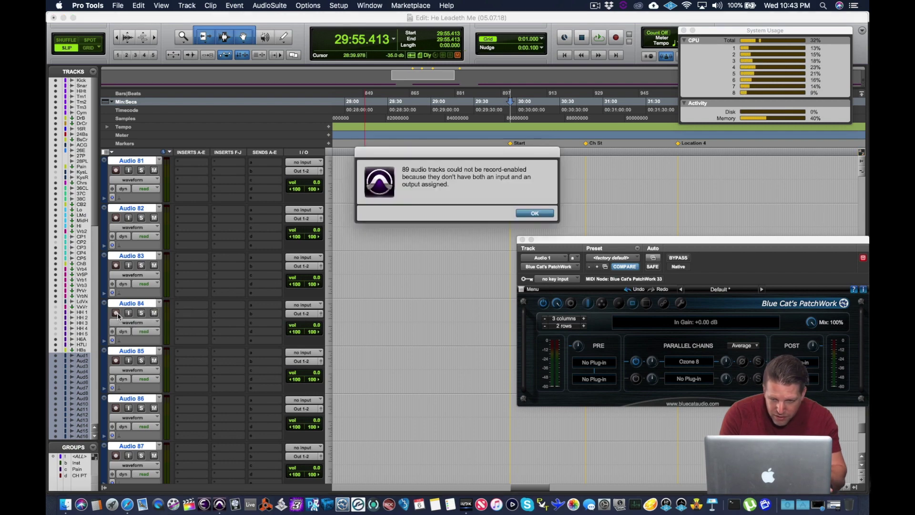
click(529, 212)
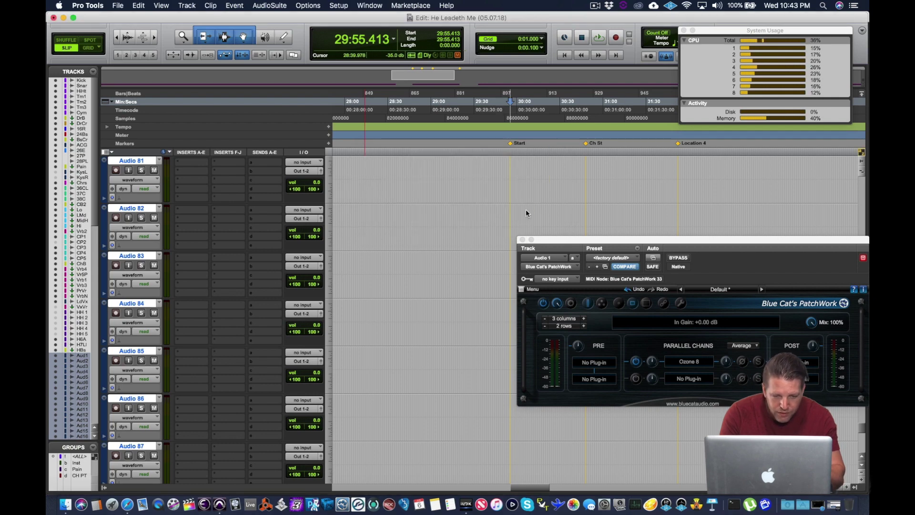
click(307, 213)
mouse_move(319, 239)
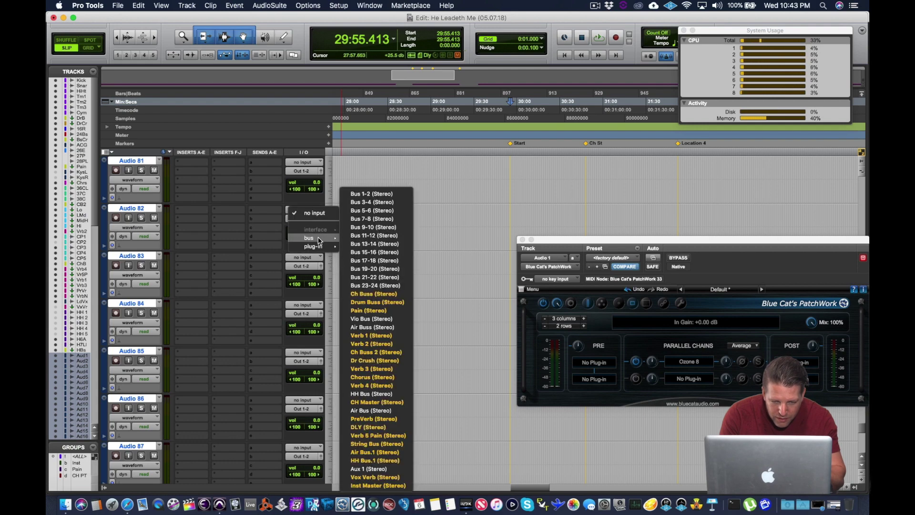
alt+shift+click(367, 227)
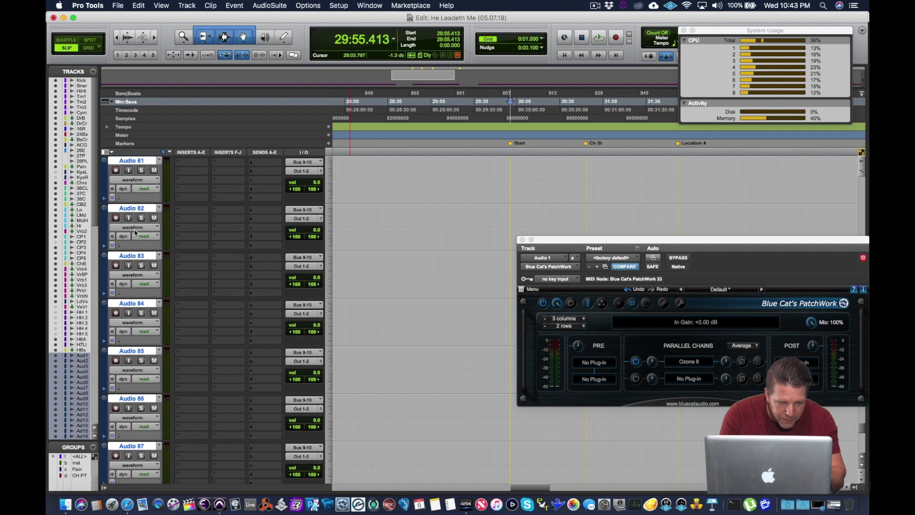
alt+shift+click(116, 218)
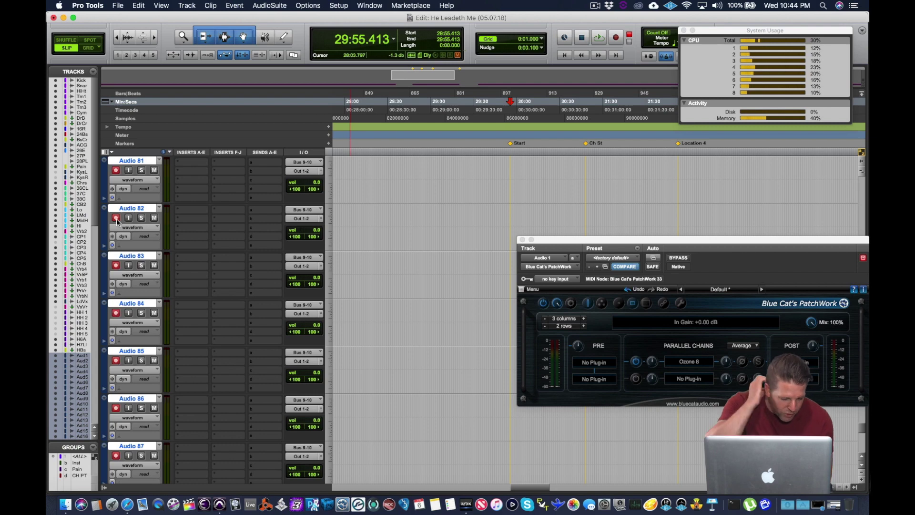
scroll(116, 220, down, 2)
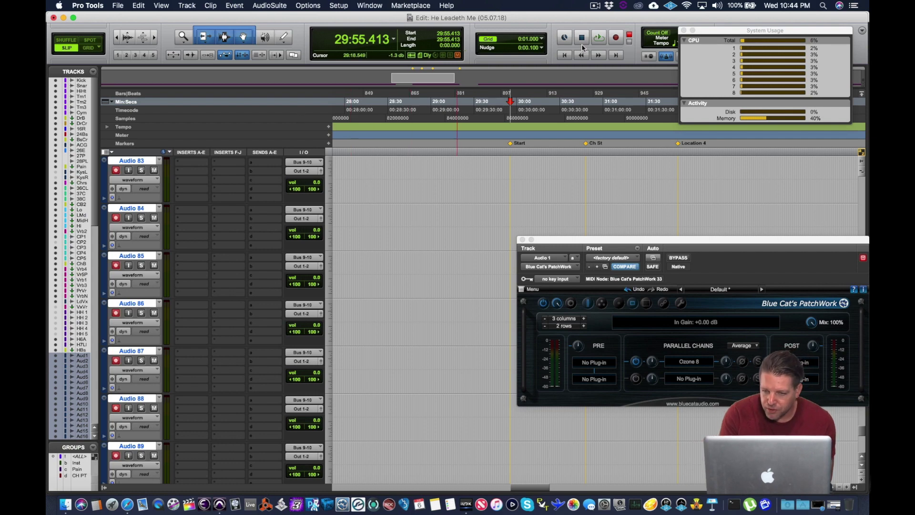
- Record a short take onto the armed tracks from the Start marker, then stop
click(614, 42)
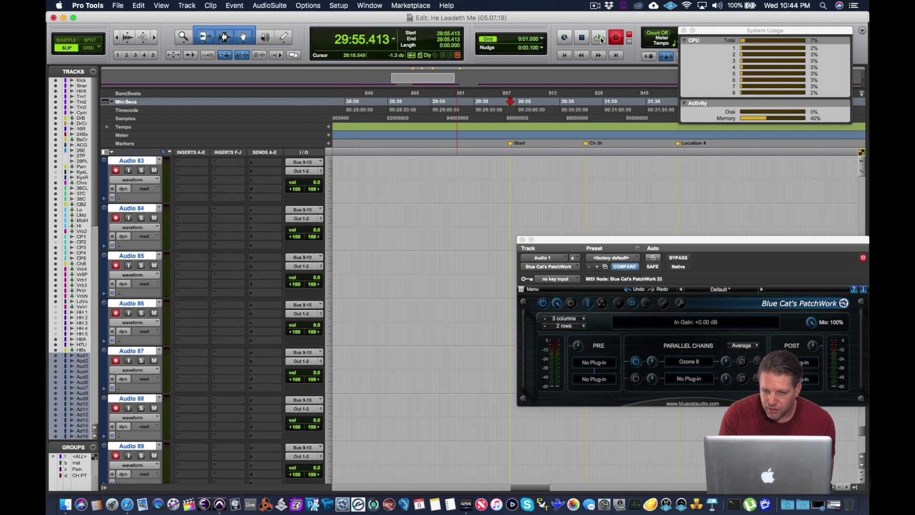
click(599, 39)
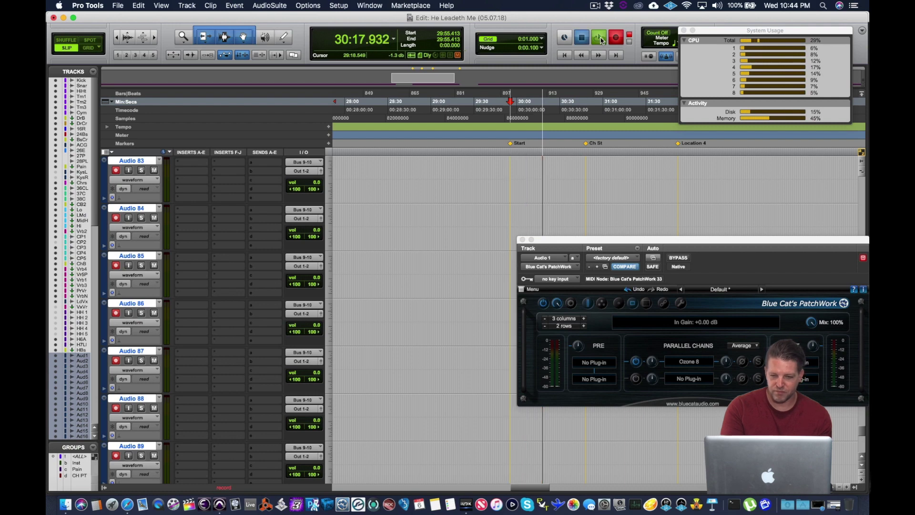
click(600, 39)
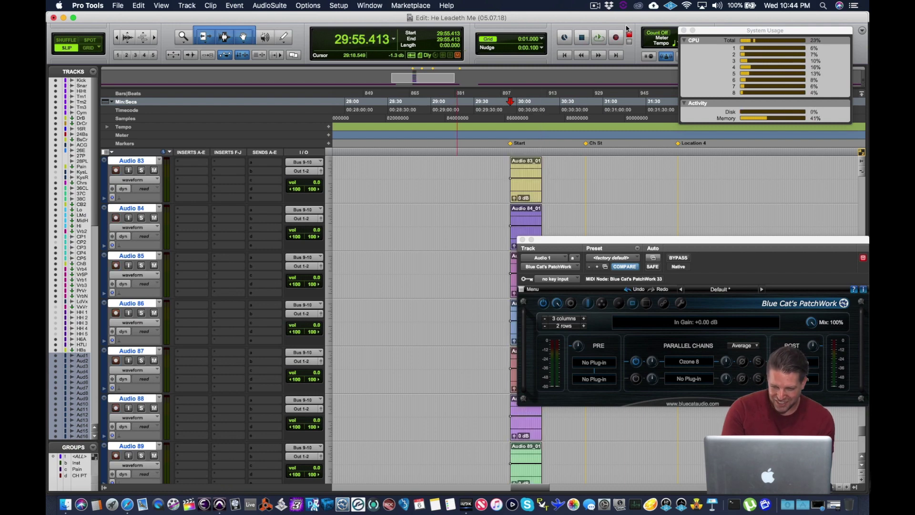
- Close PatchWork and scroll the tracks to check each new _01 clip through Audio 89
click(522, 239)
scroll(557, 235, up, 15)
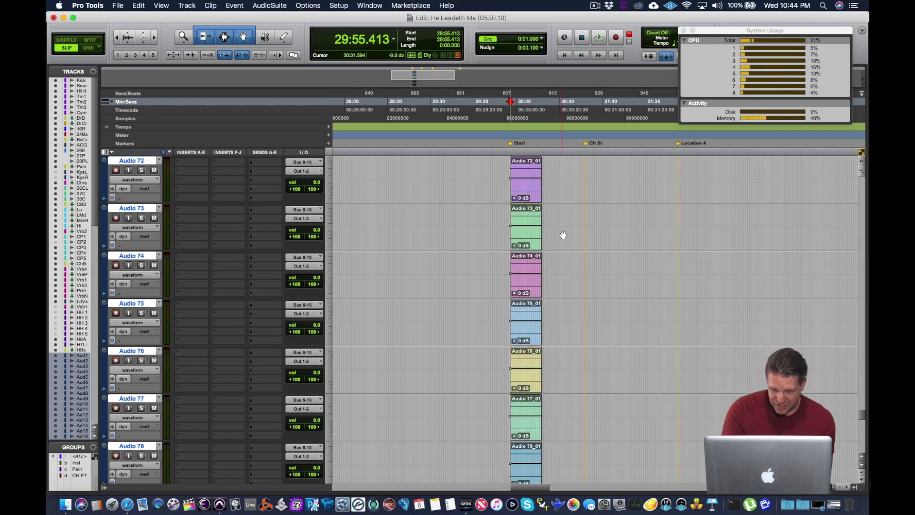
scroll(563, 235, up, 15)
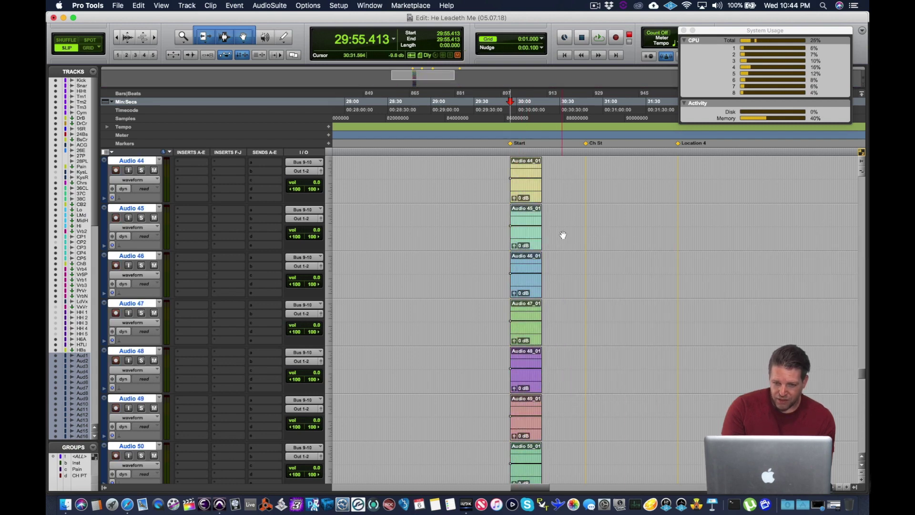
scroll(562, 235, up, 15)
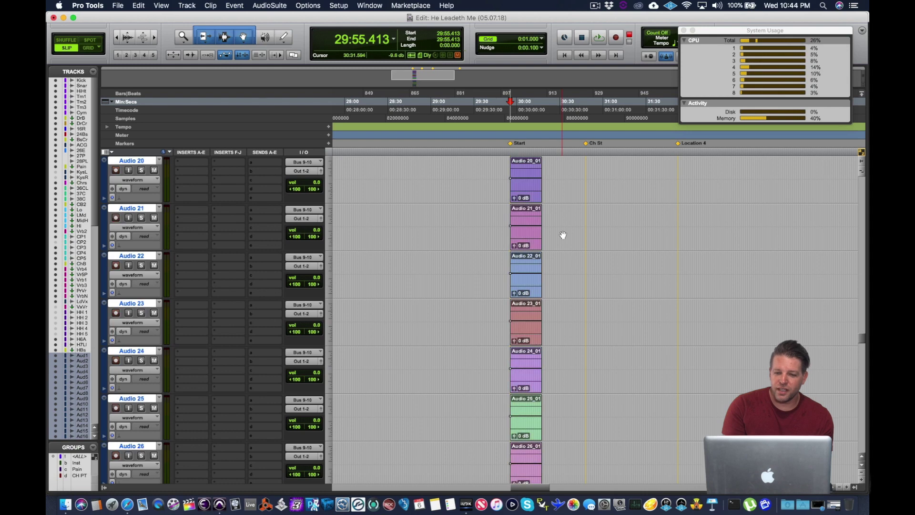
scroll(563, 235, up, 10)
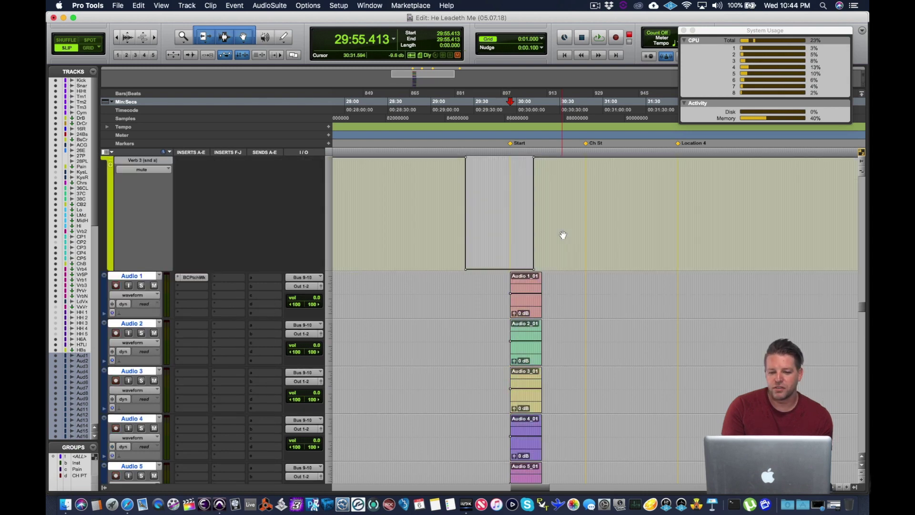
scroll(562, 234, down, 8)
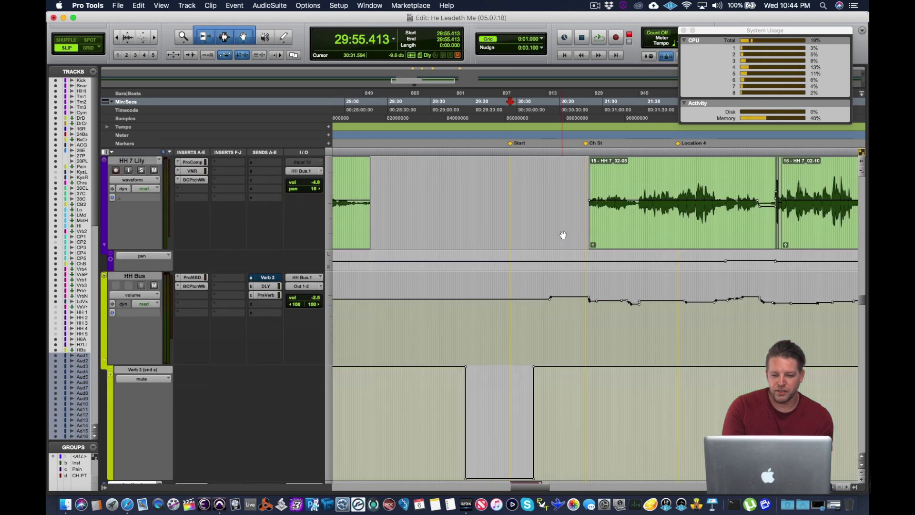
scroll(563, 235, down, 16)
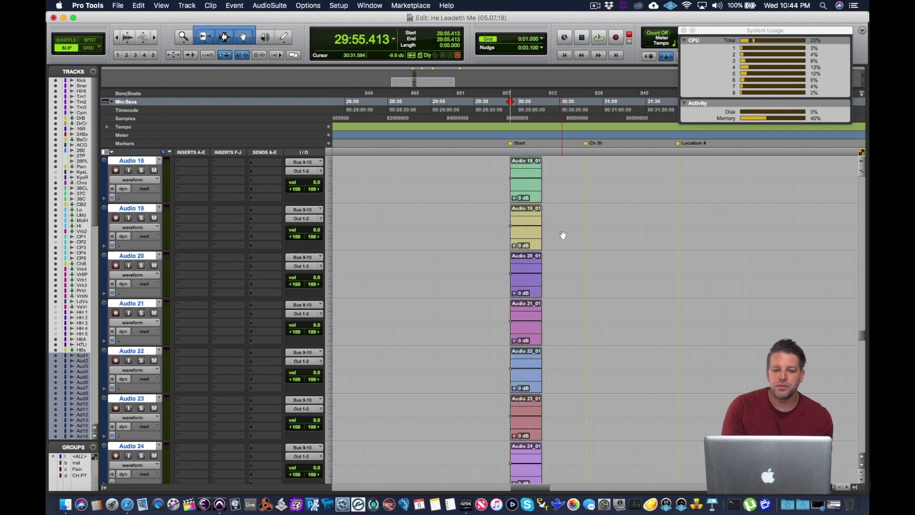
scroll(563, 235, down, 15)
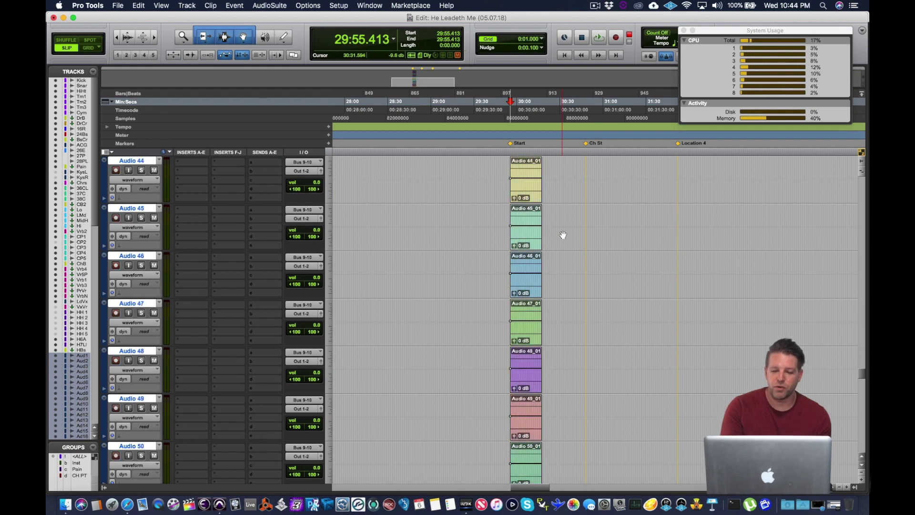
scroll(562, 235, down, 15)
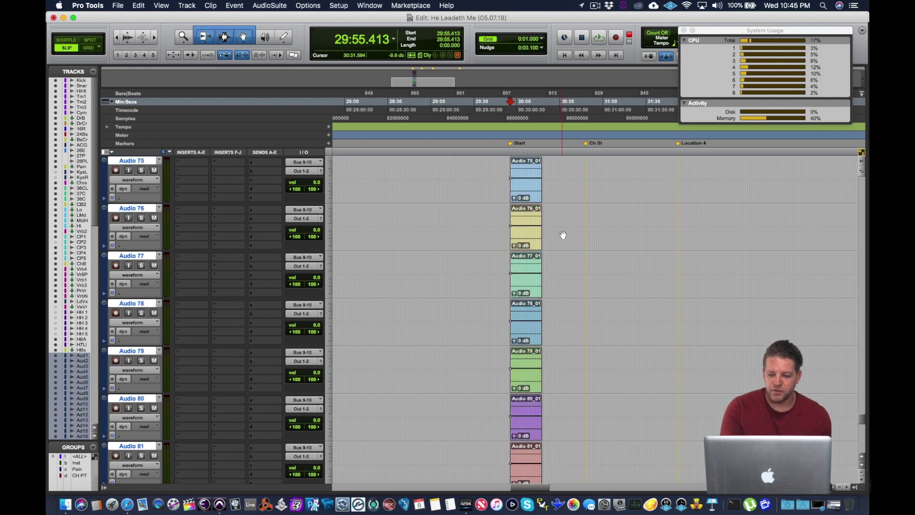
scroll(562, 234, up, 4)
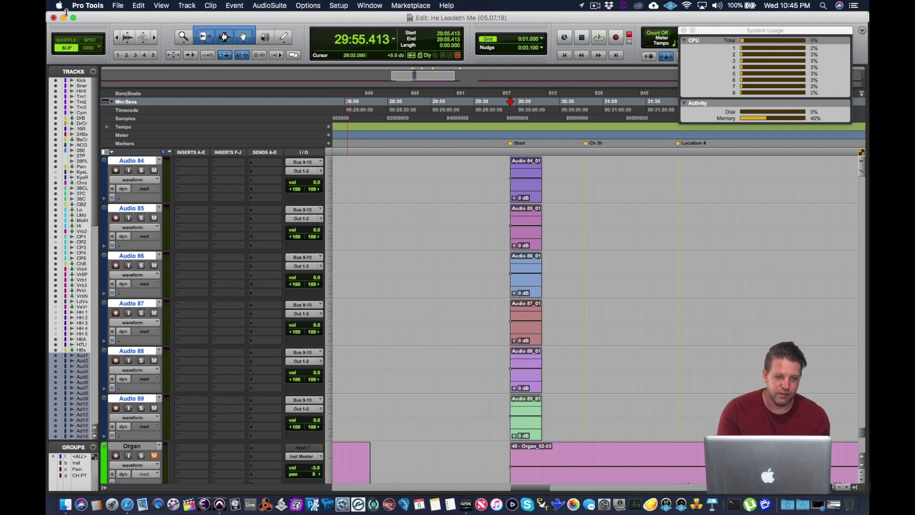
- Minimize the Edit and Mix windows, then quit Pro Tools without saving He Leadeth Me
click(63, 18)
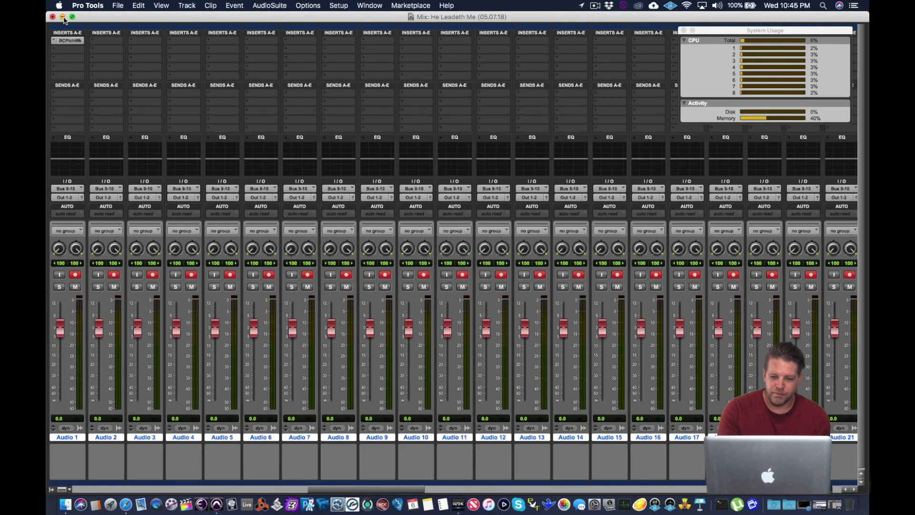
click(64, 17)
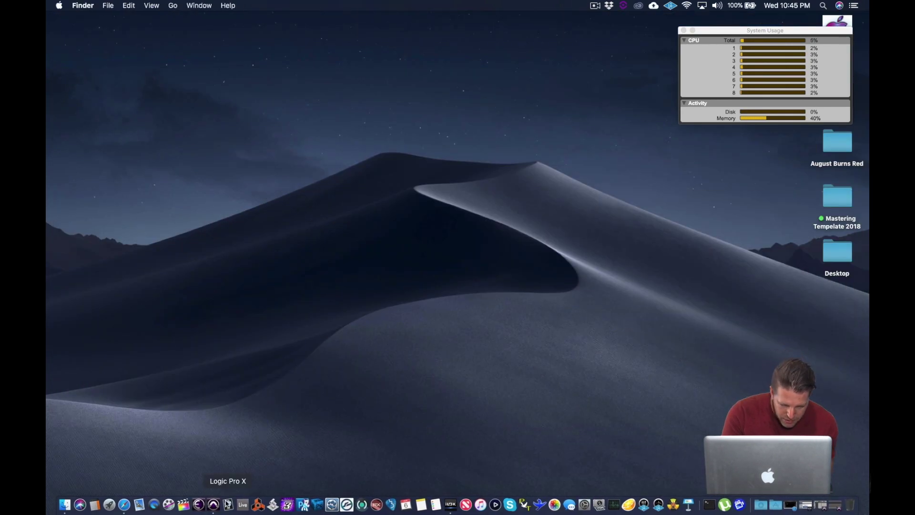
right_click(215, 506)
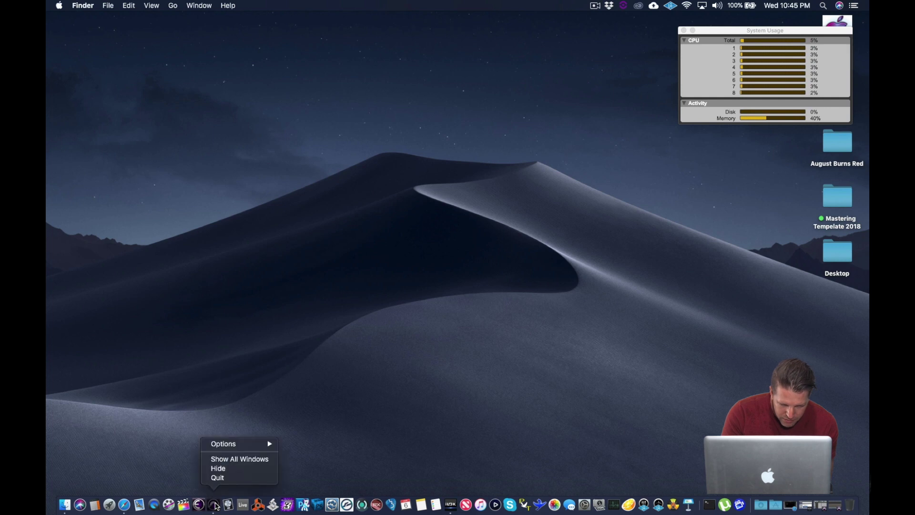
click(227, 478)
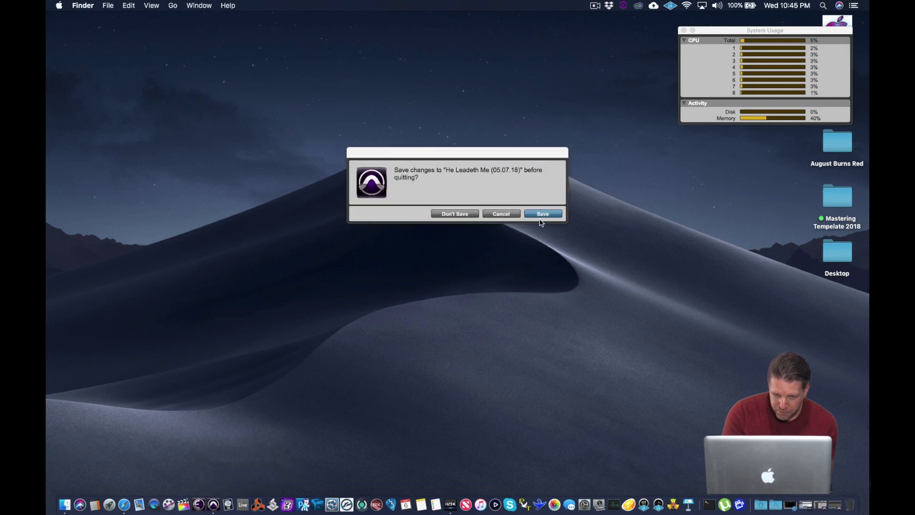
click(467, 216)
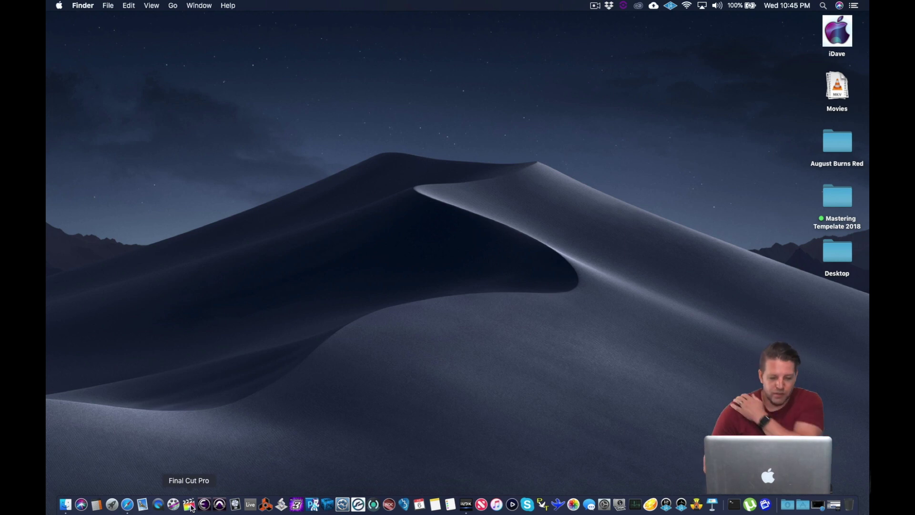
- Launch Final Cut Pro and dismiss the UAD, auvaltool crash and Incompatible Audio Units dialogs
click(191, 507)
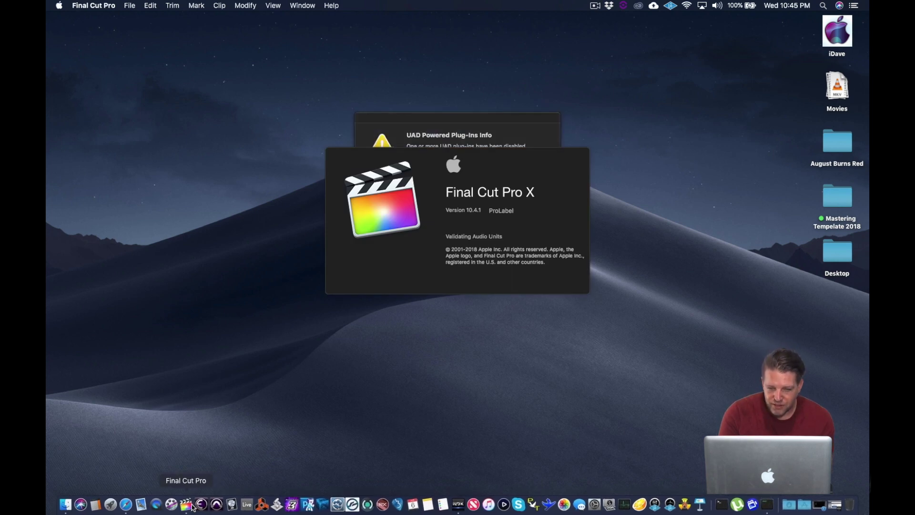
click(490, 122)
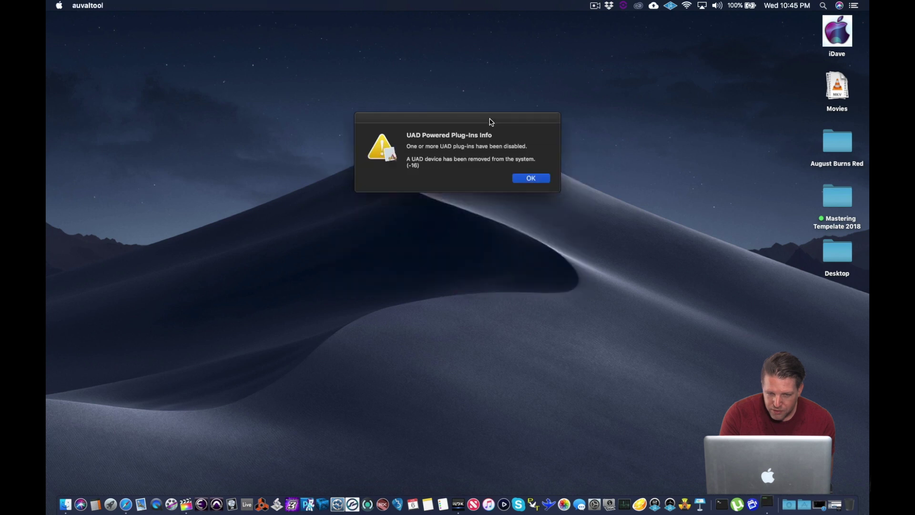
click(525, 178)
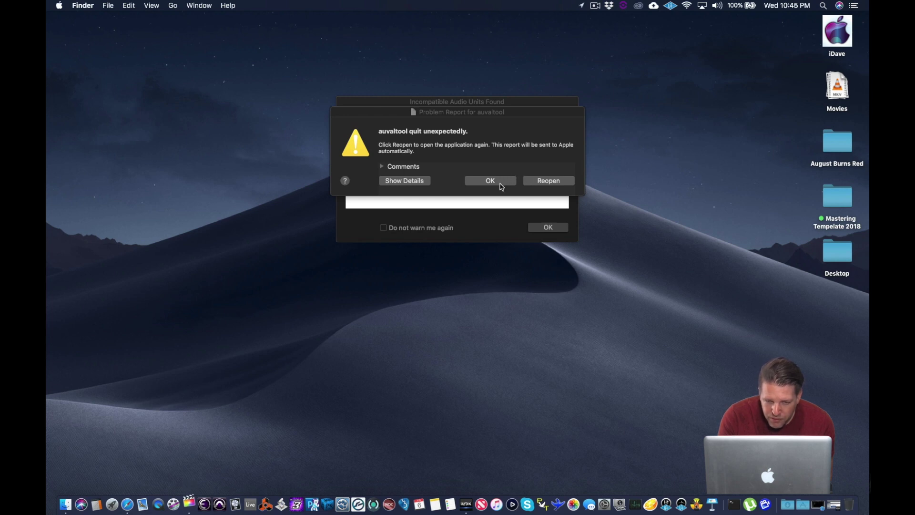
click(491, 181)
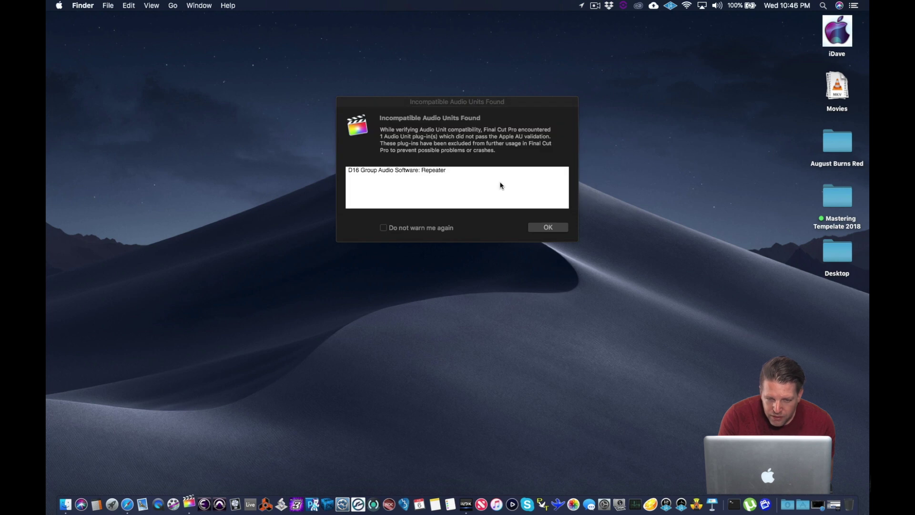
click(548, 227)
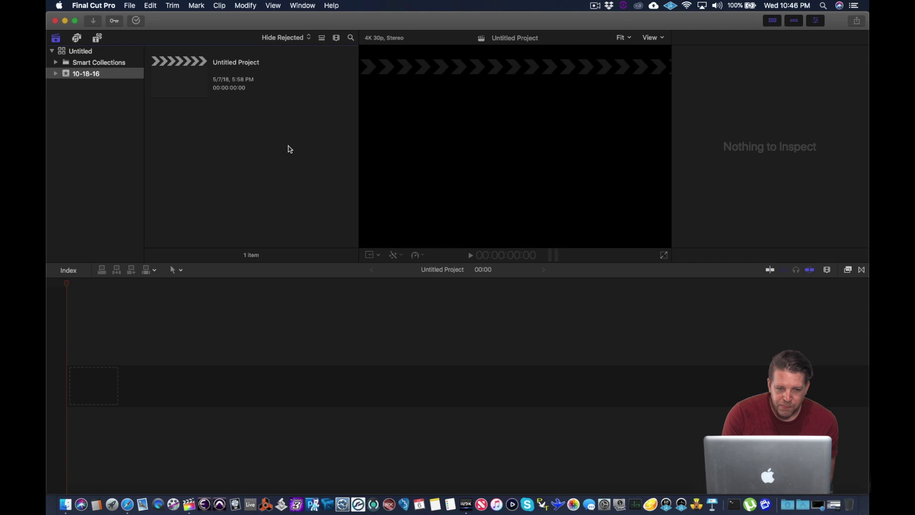
- View the Untitled Project's details in the Inspector, then minimize the Final Cut Pro window
click(188, 83)
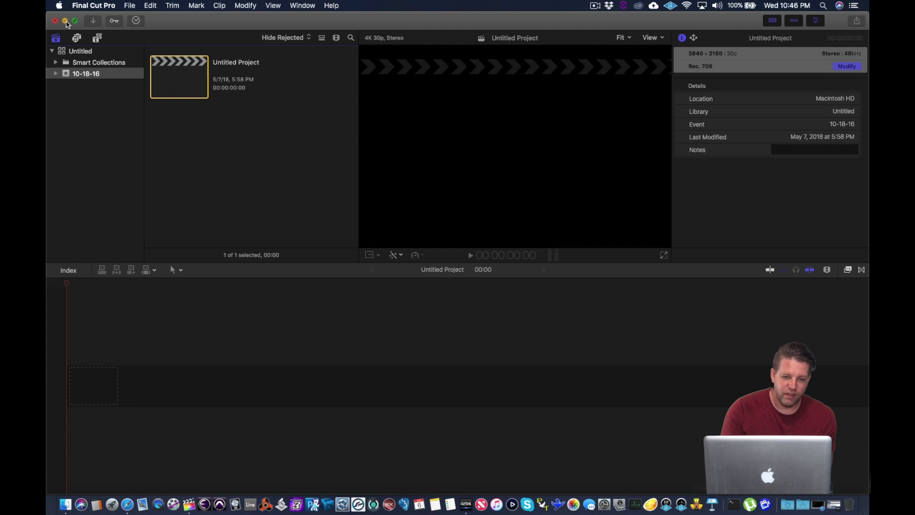
click(66, 22)
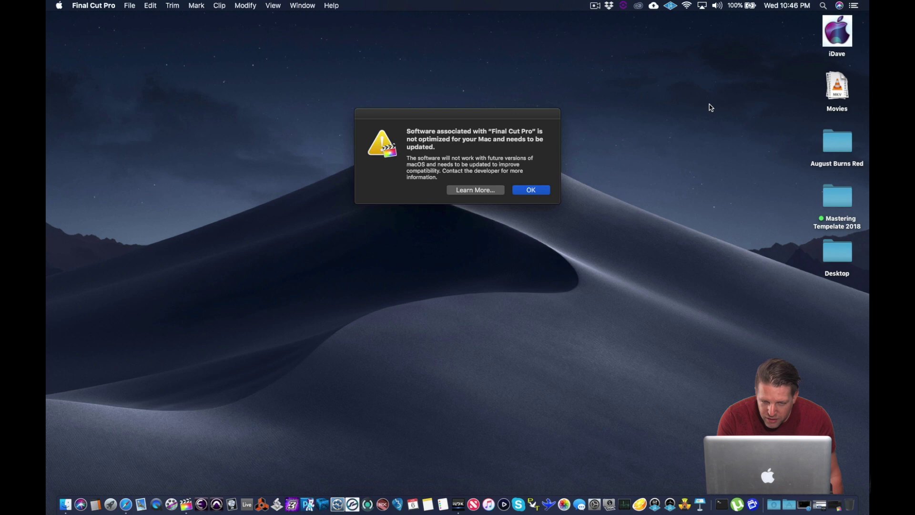
- Dismiss the not-optimized software alert and quit Final Cut Pro from the Dock
click(539, 190)
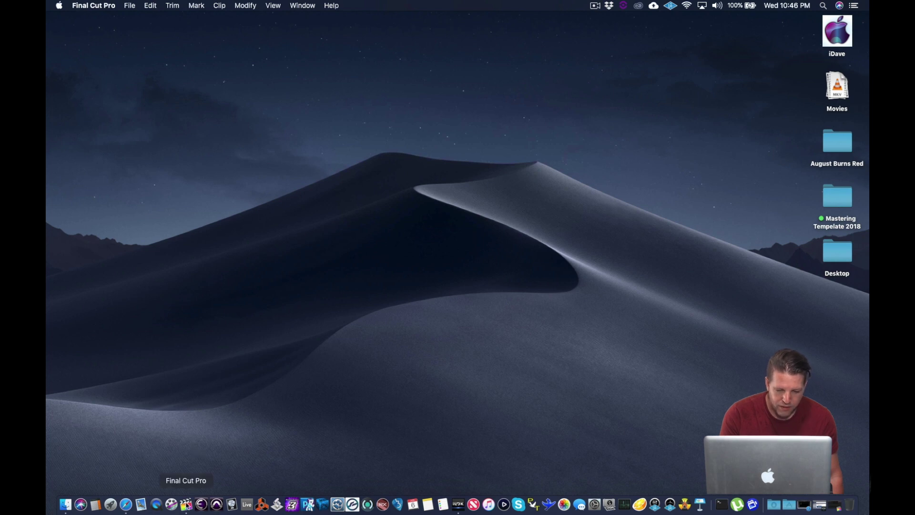
right_click(185, 504)
click(201, 477)
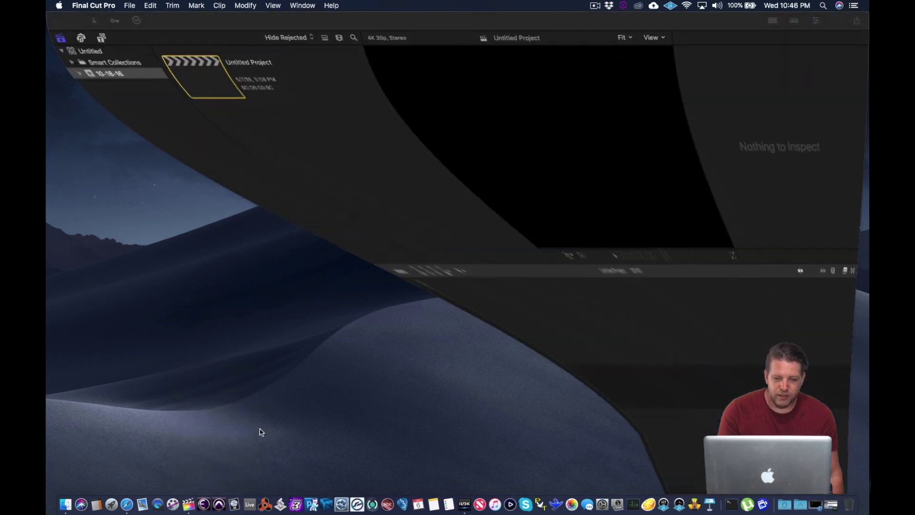